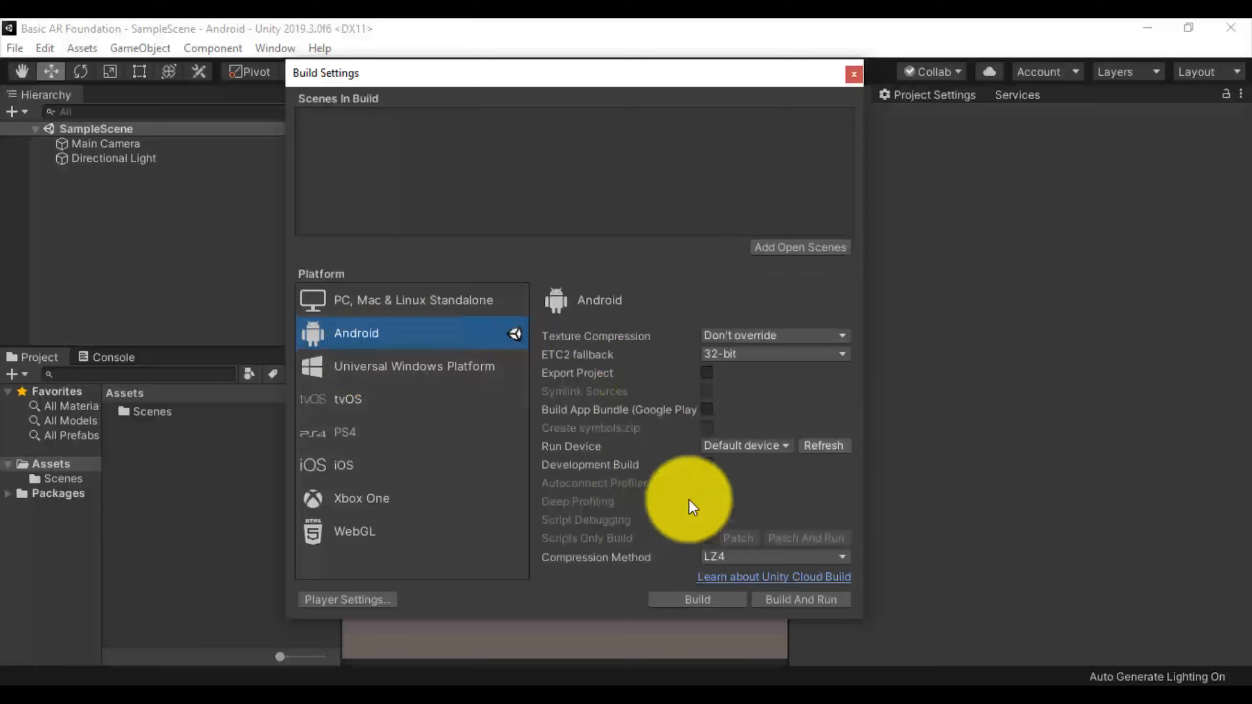
Close the build settings and open the Package Manager
click(853, 77)
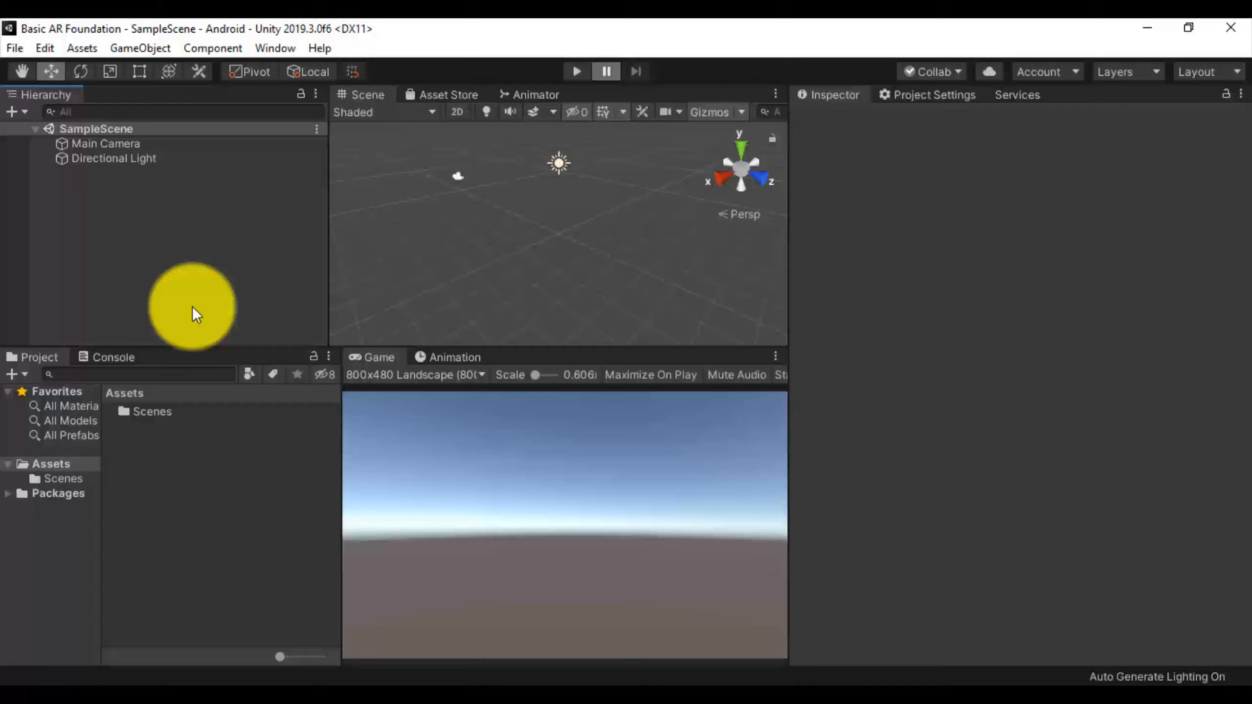
click(275, 48)
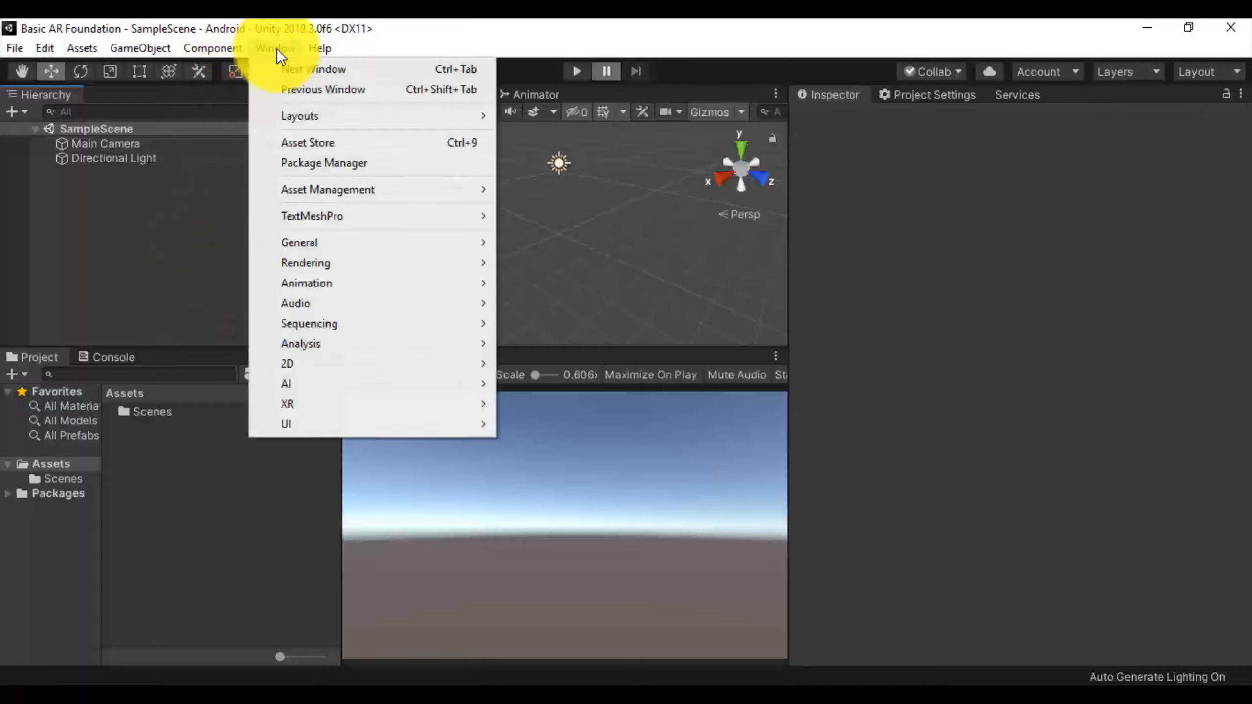
click(324, 159)
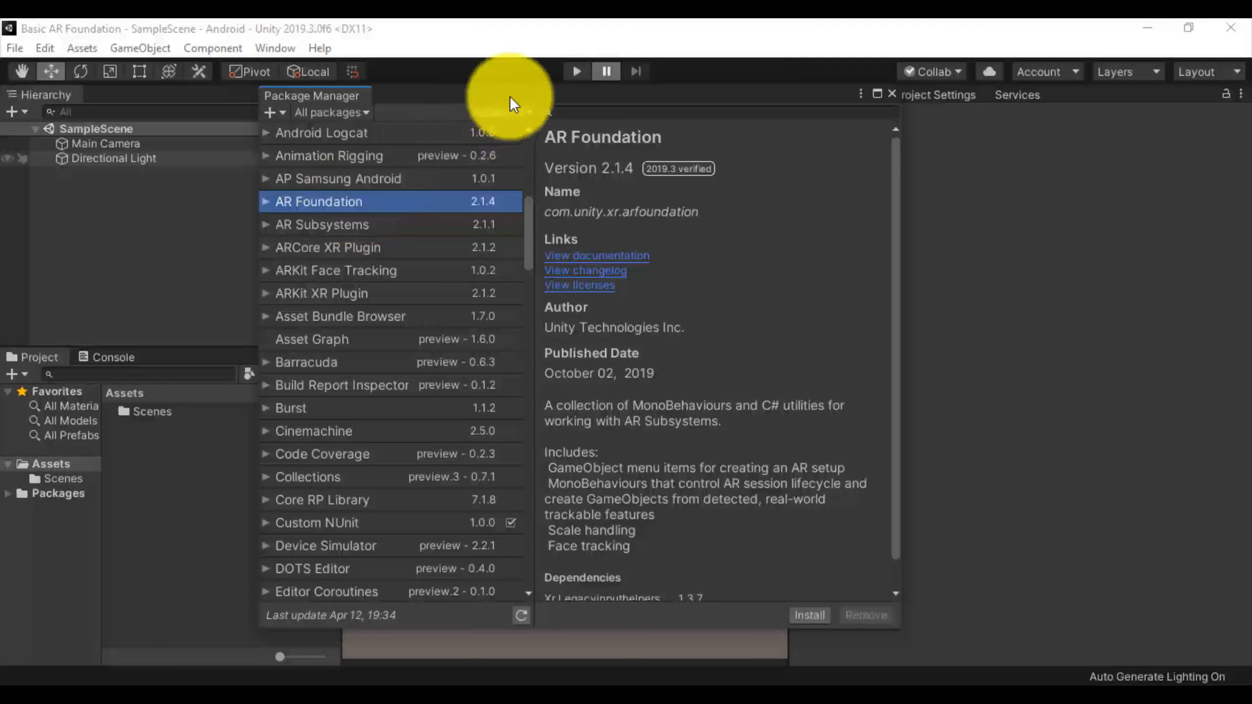
Turn the display of preview packages off and back on in the package list
click(498, 112)
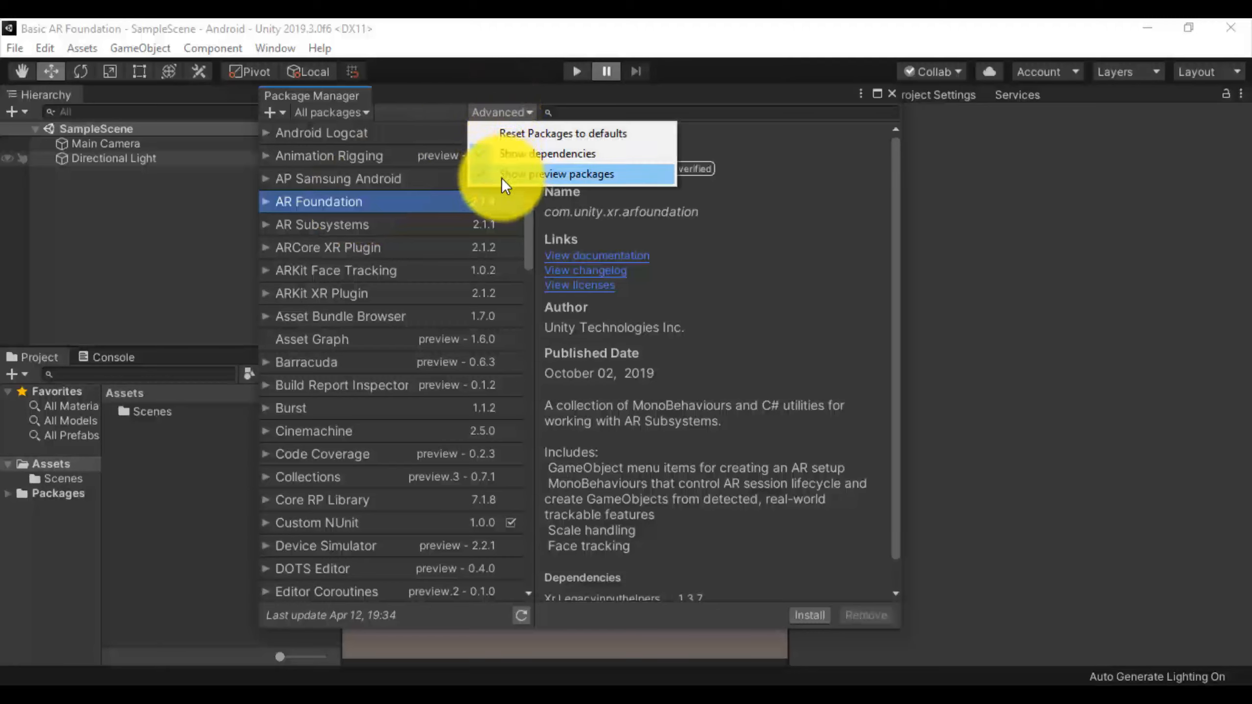
click(501, 178)
click(513, 111)
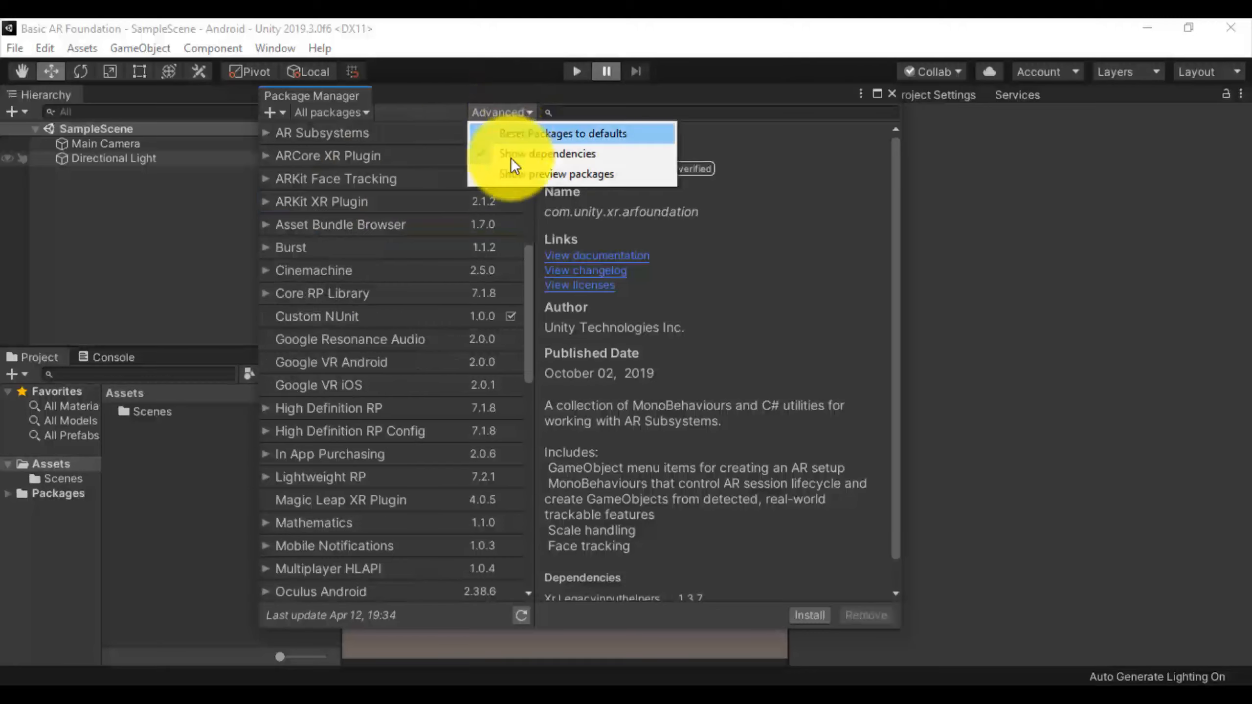
click(504, 173)
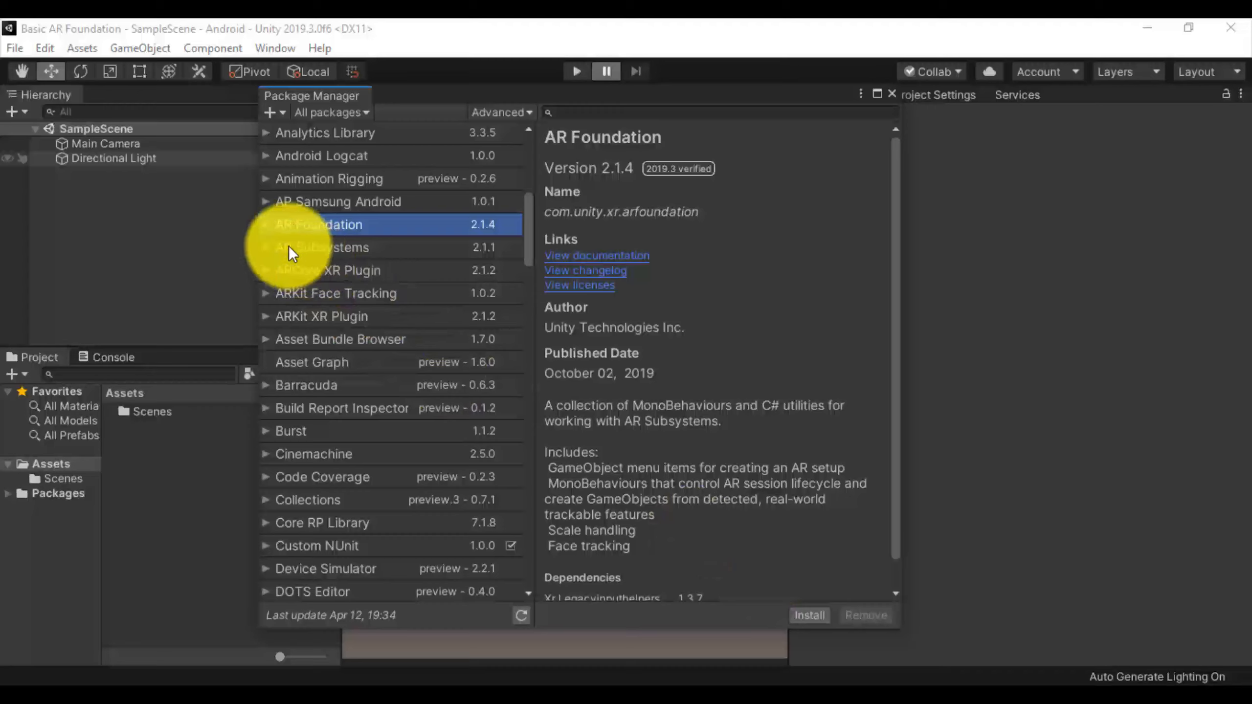
Install version 3.0.1 of the AR Foundation package
click(265, 225)
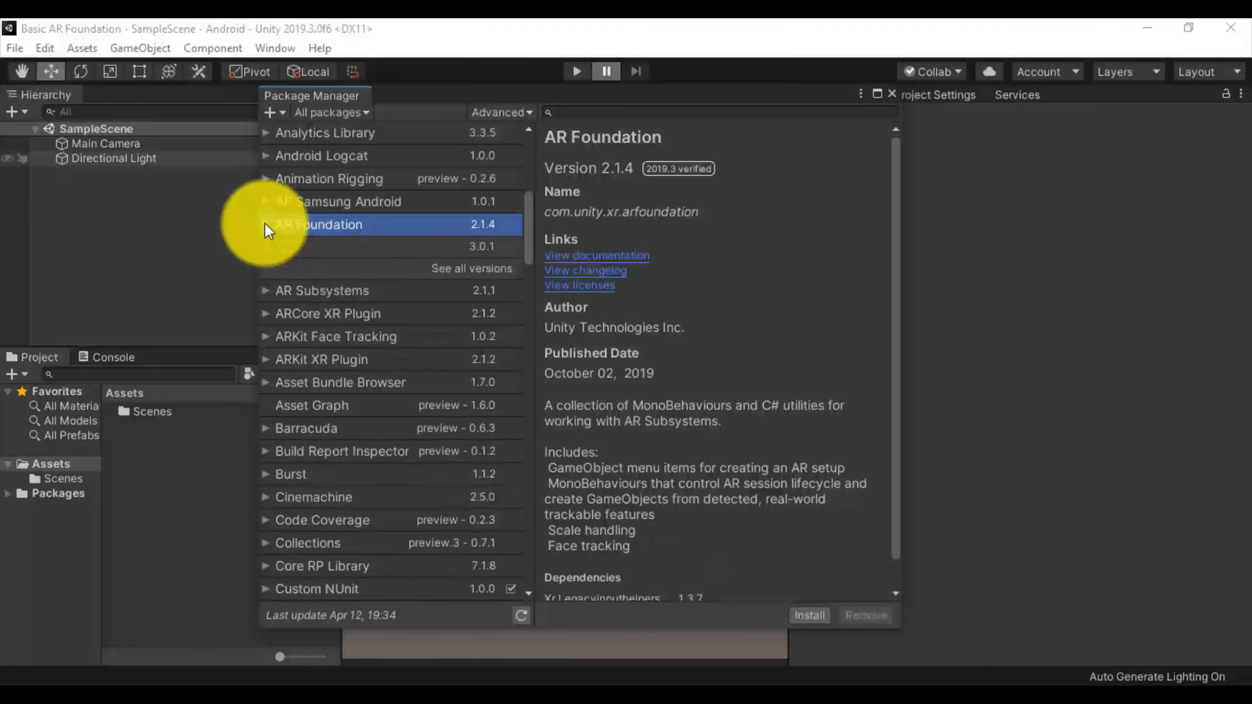
click(458, 248)
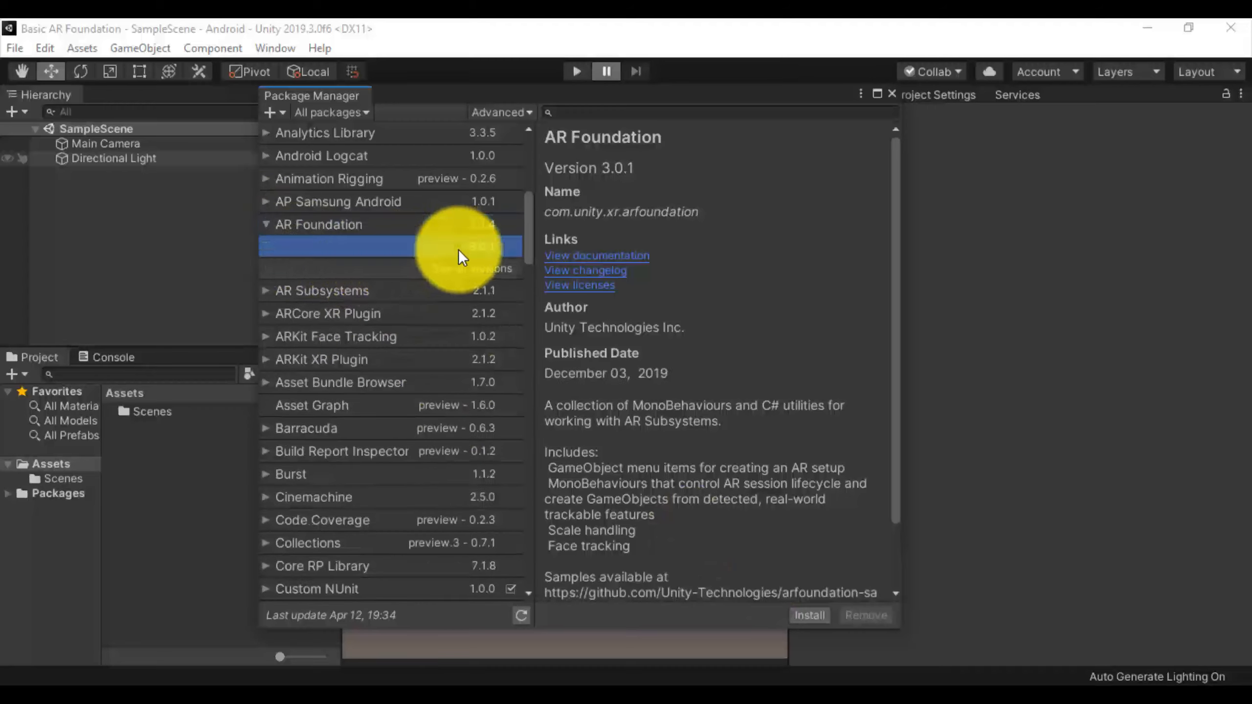
click(814, 615)
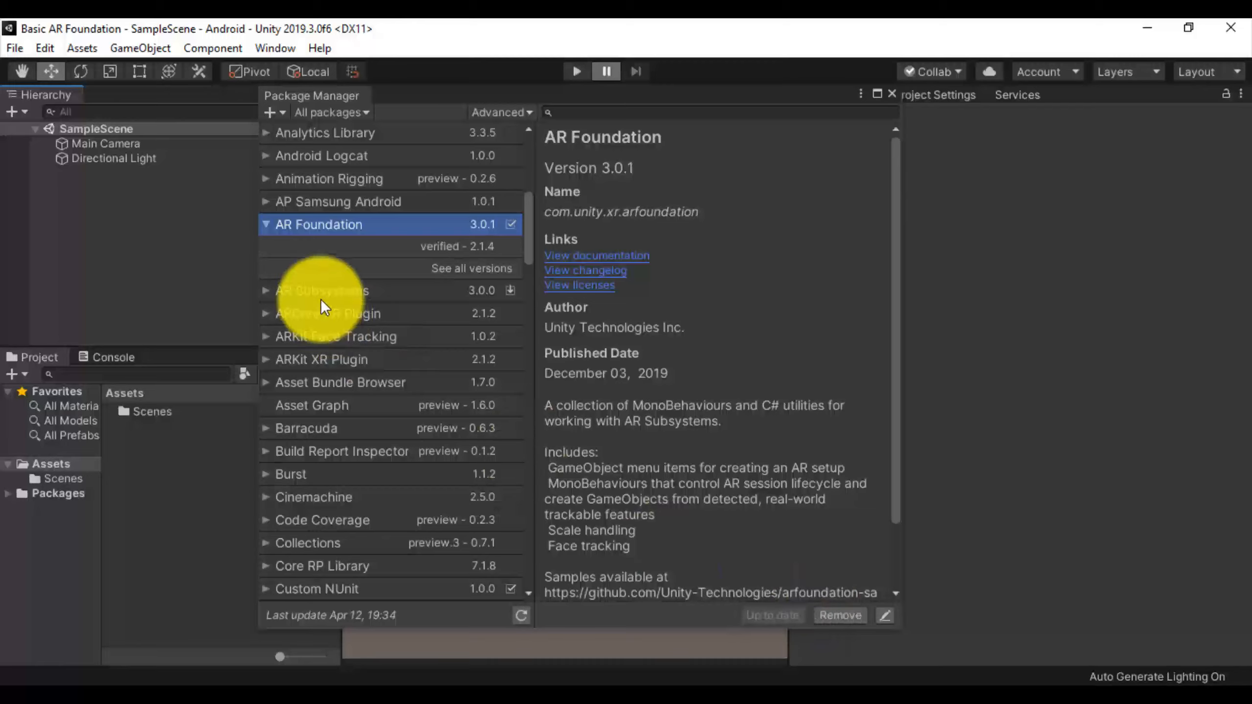
Install version 3.0.4 of the ARCore XR Plugin package
click(384, 317)
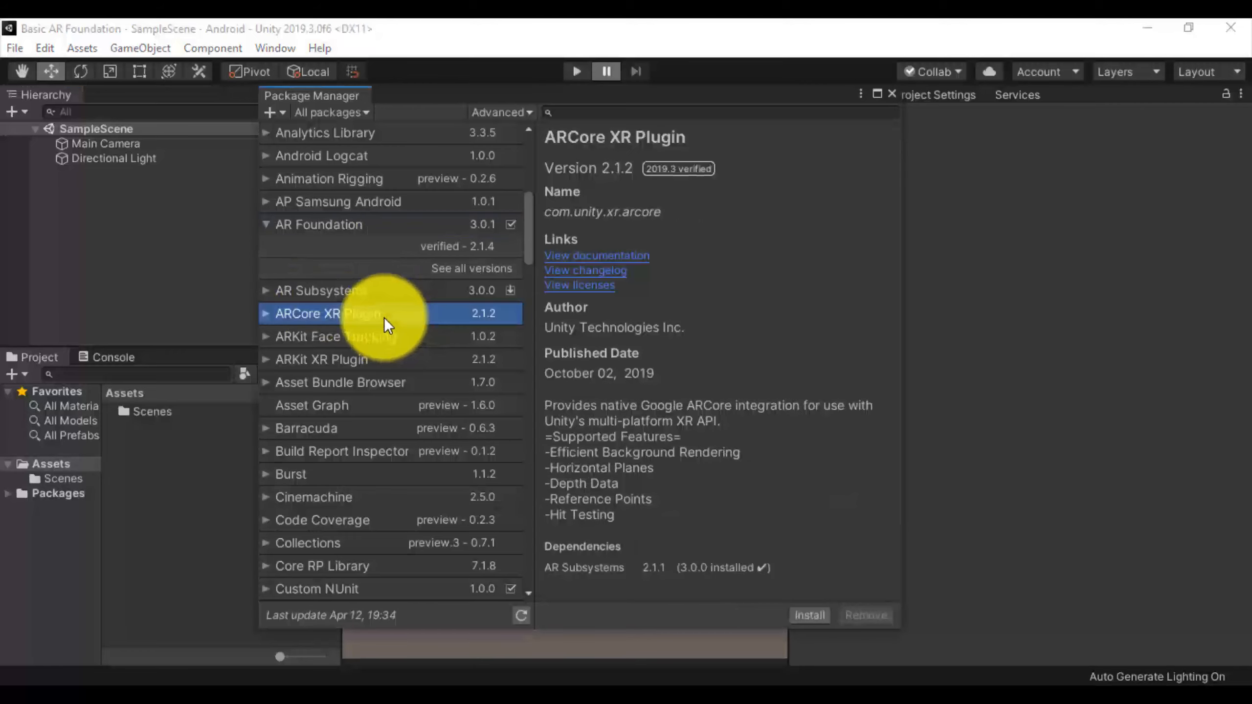
click(265, 313)
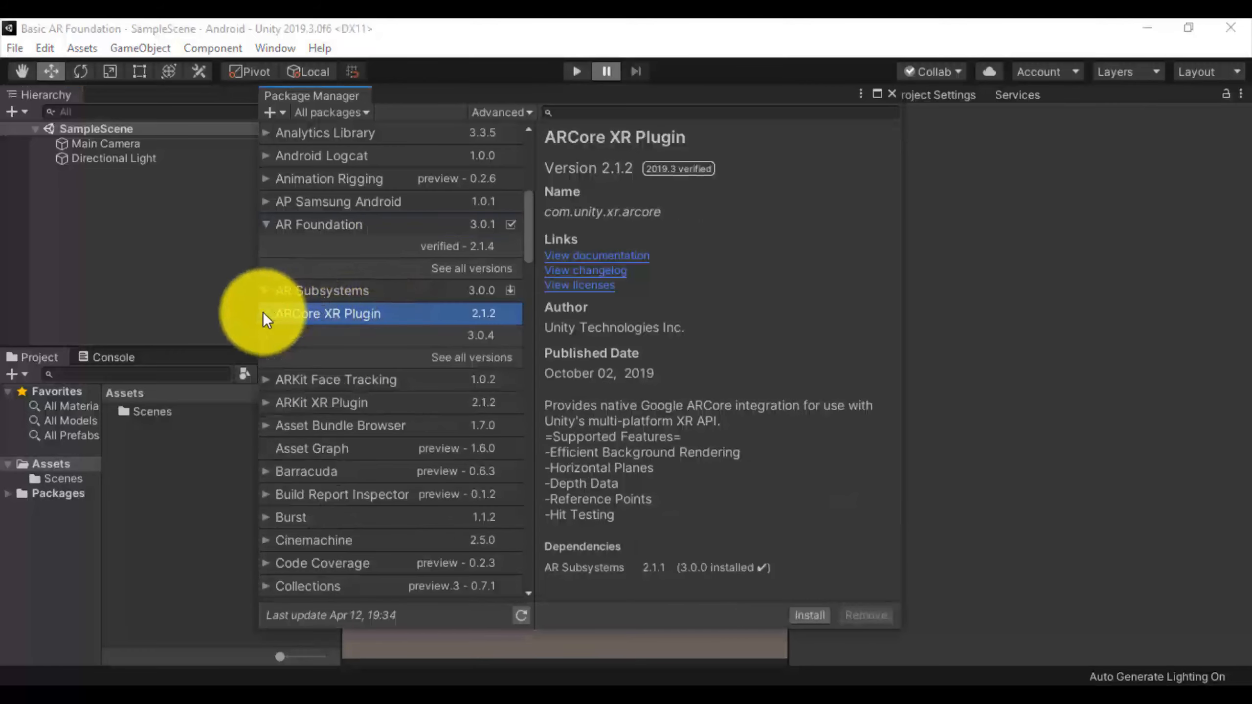
click(432, 339)
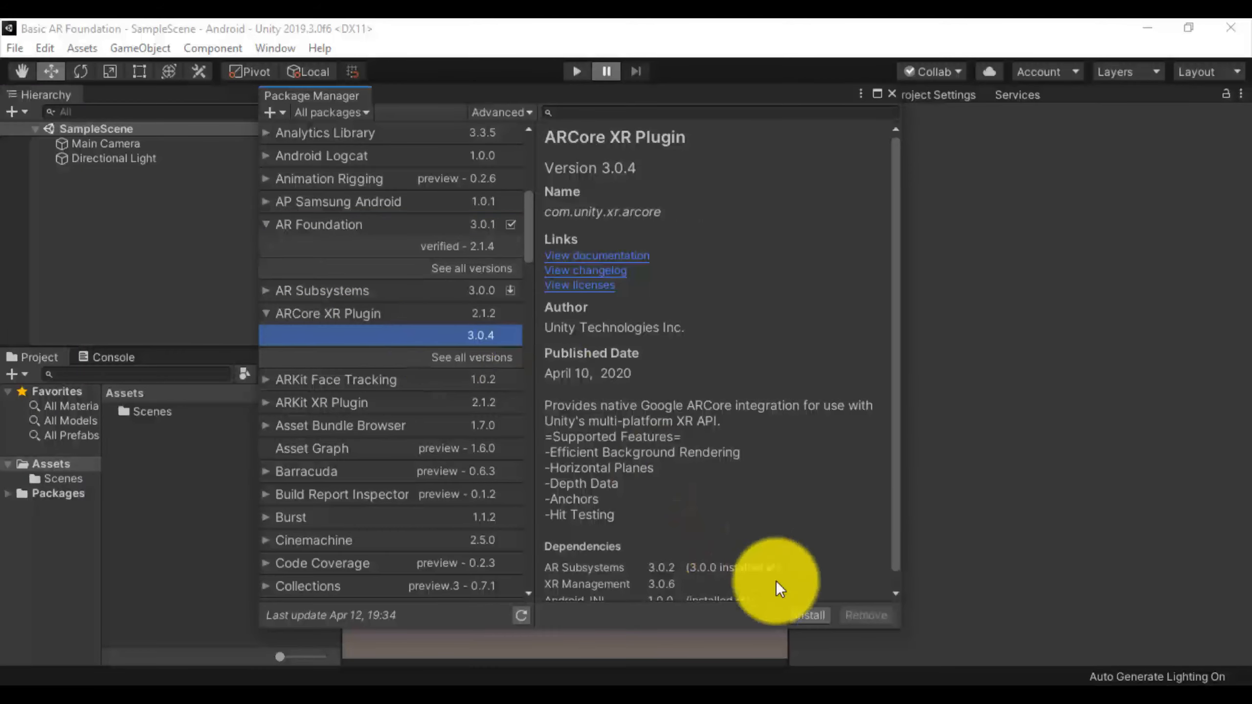
click(799, 614)
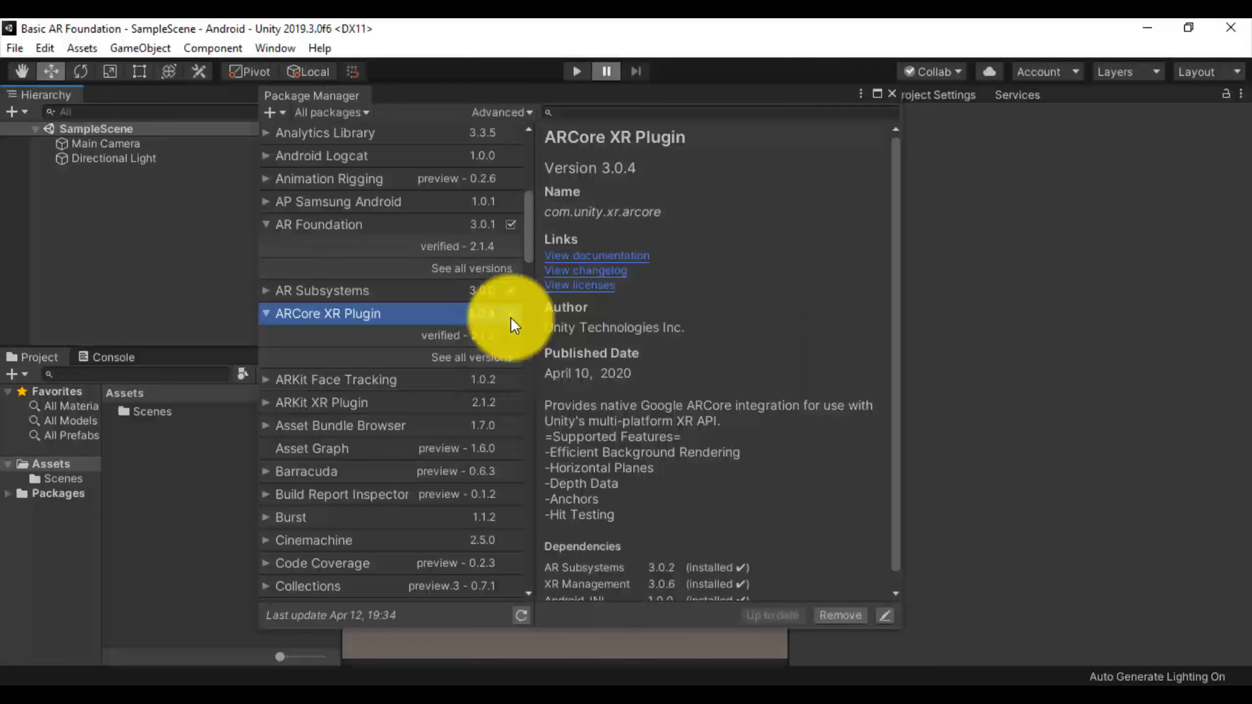
Look over the rest of the package list and close the Package Manager
scroll(510, 317, down, 3)
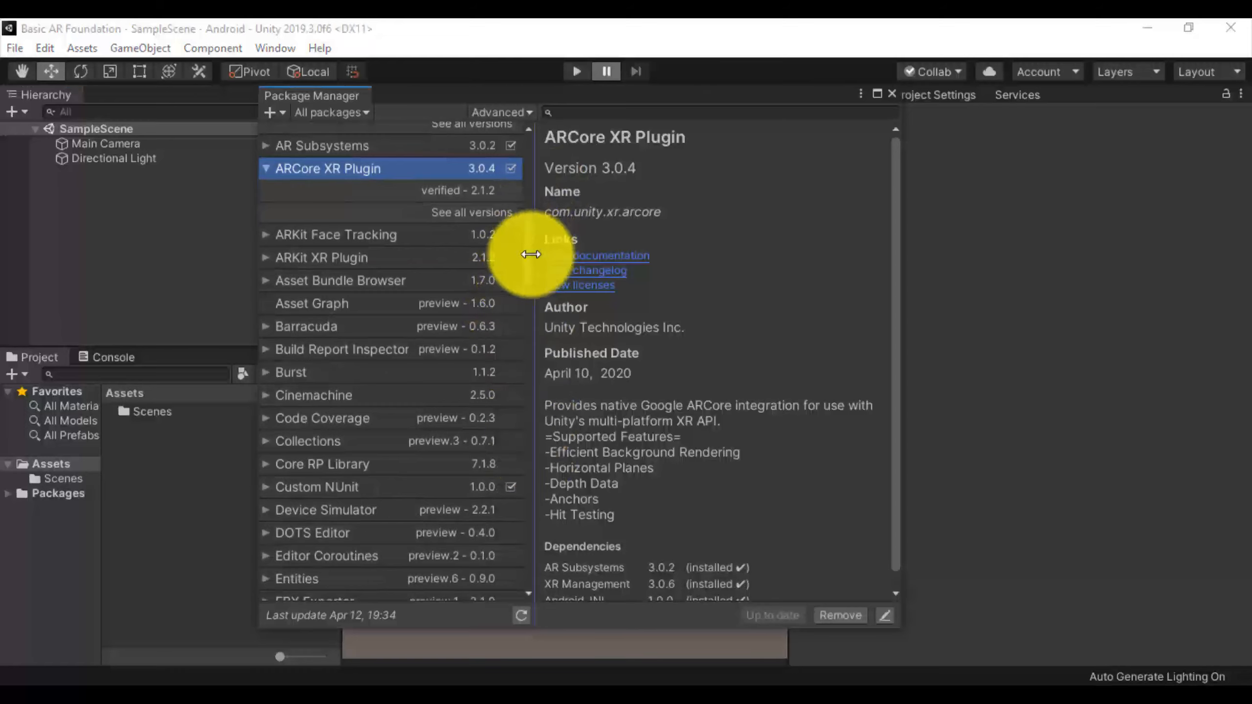
drag(530, 254, 512, 563)
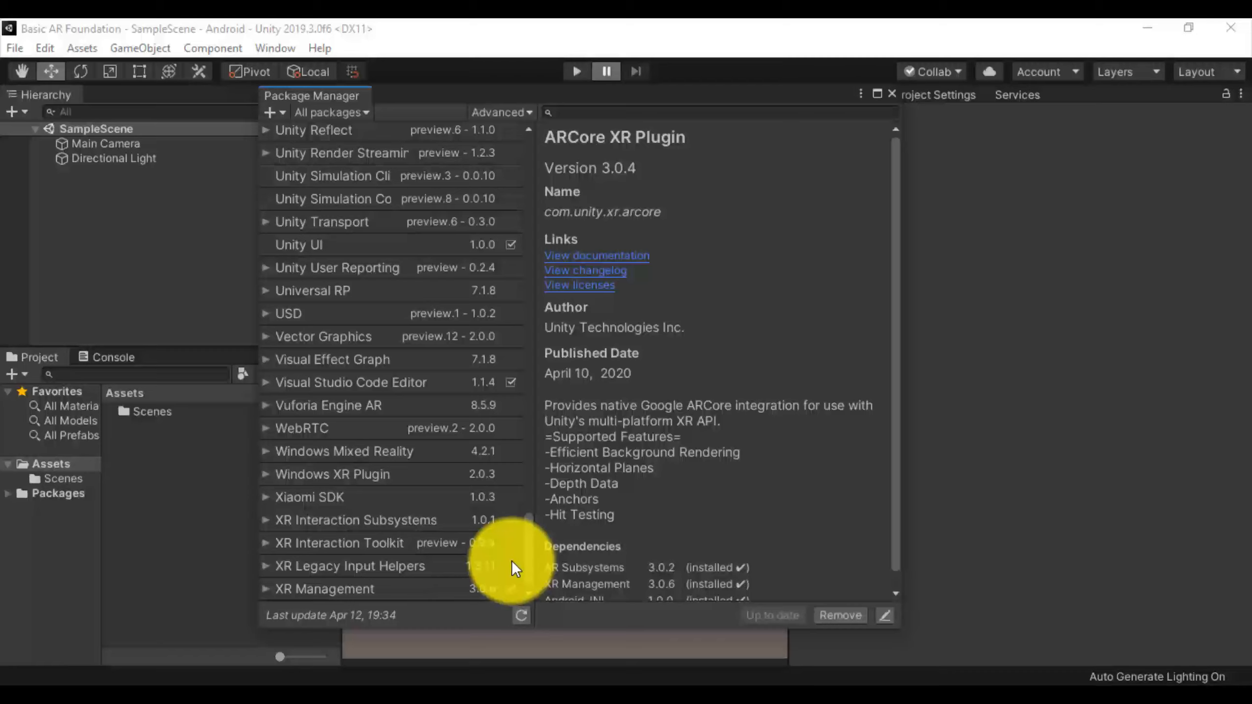
drag(511, 556, 530, 154)
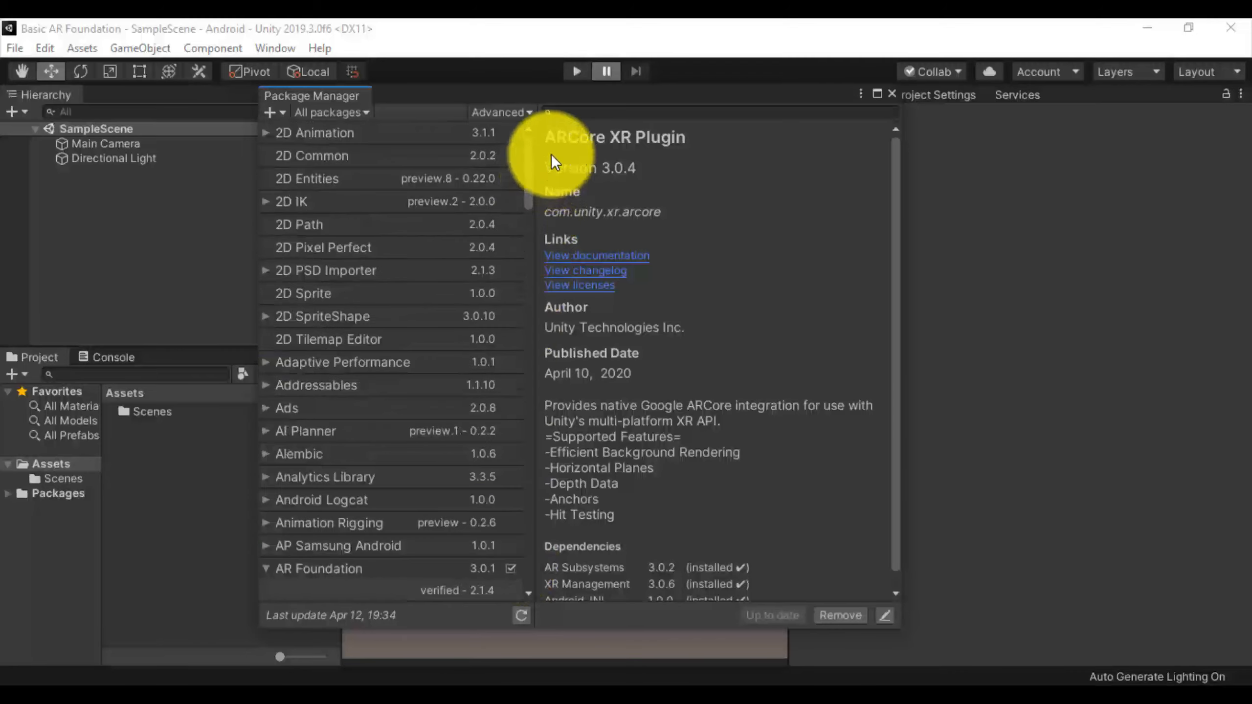
click(893, 93)
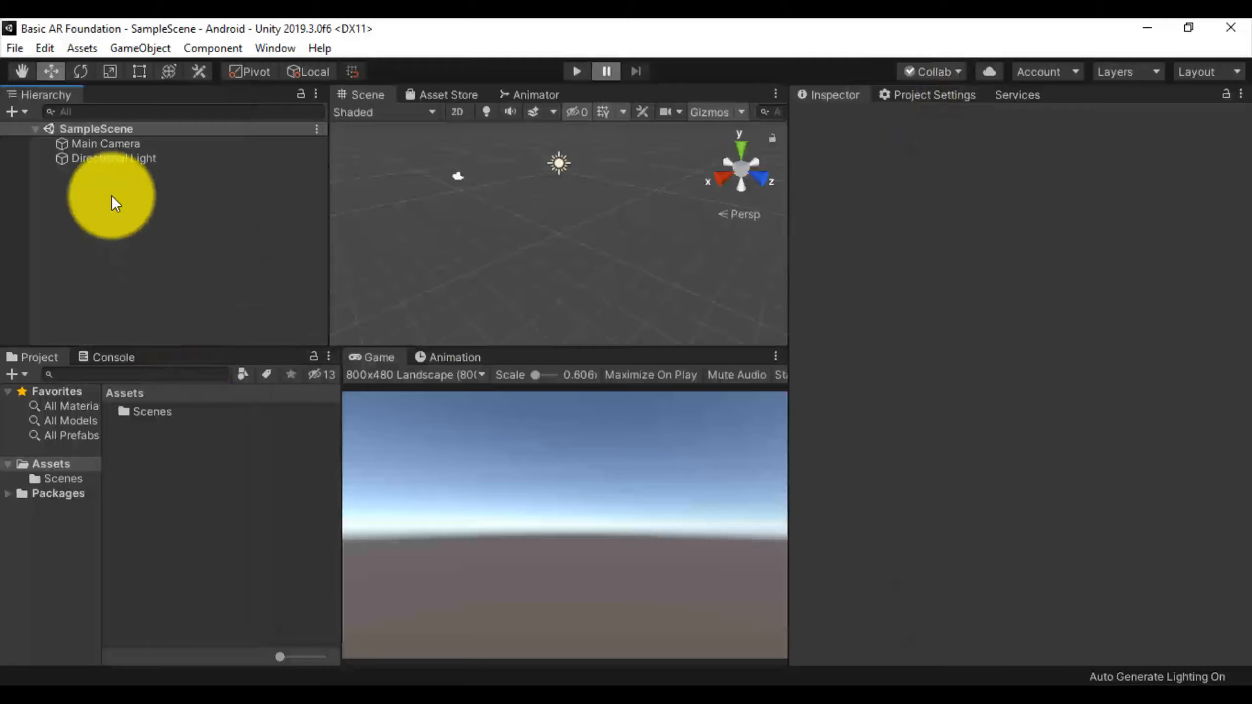
Create a new scene and save it as ARScene in Assets/Scenes, showing that folder's contents in the project
click(20, 53)
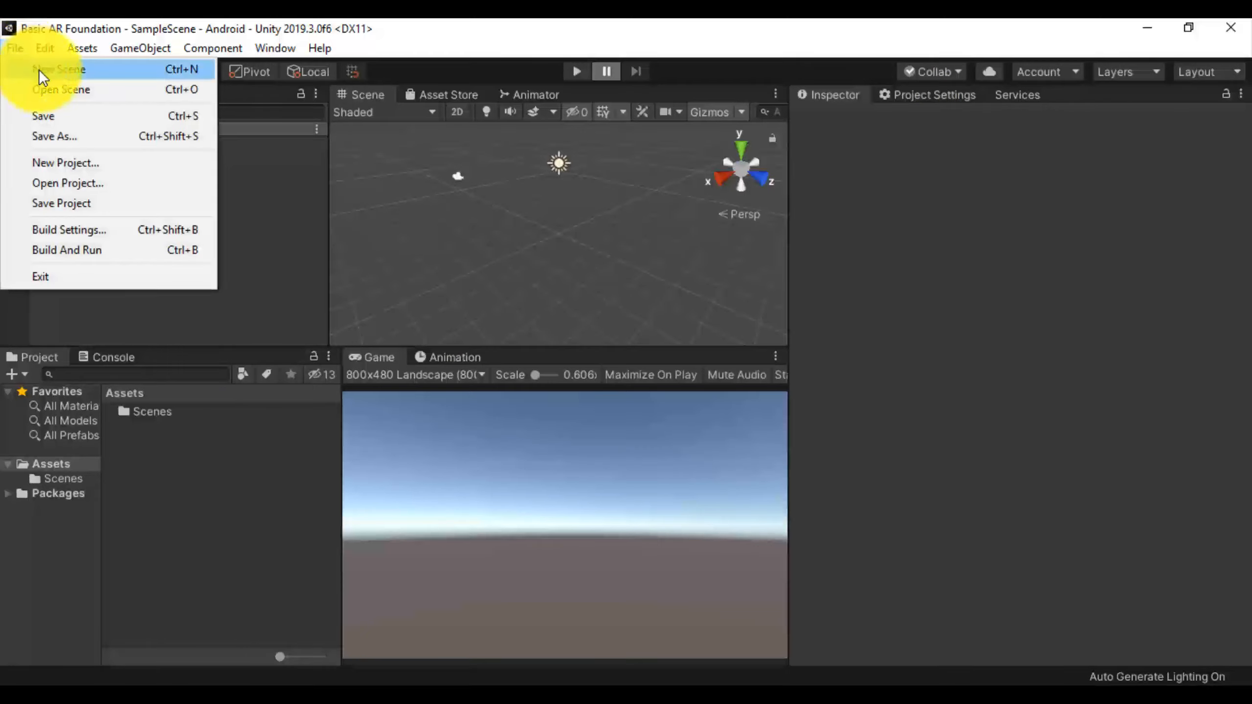
click(40, 69)
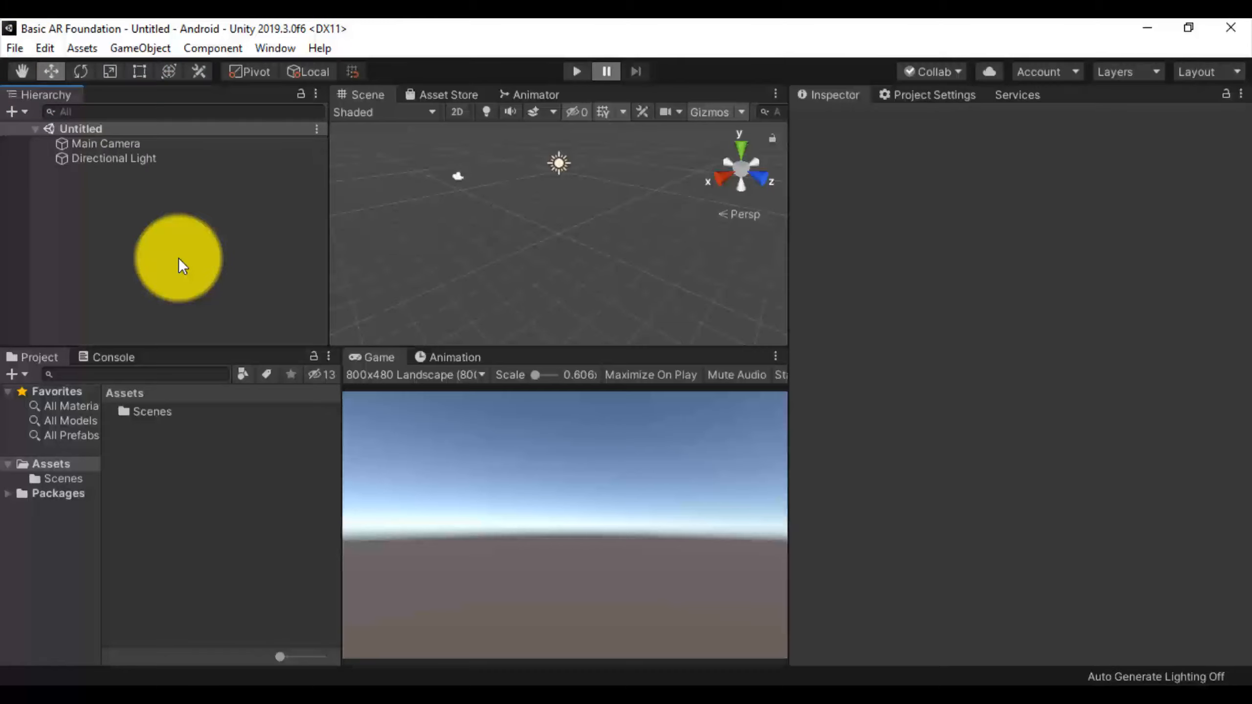
key(ctrl+s)
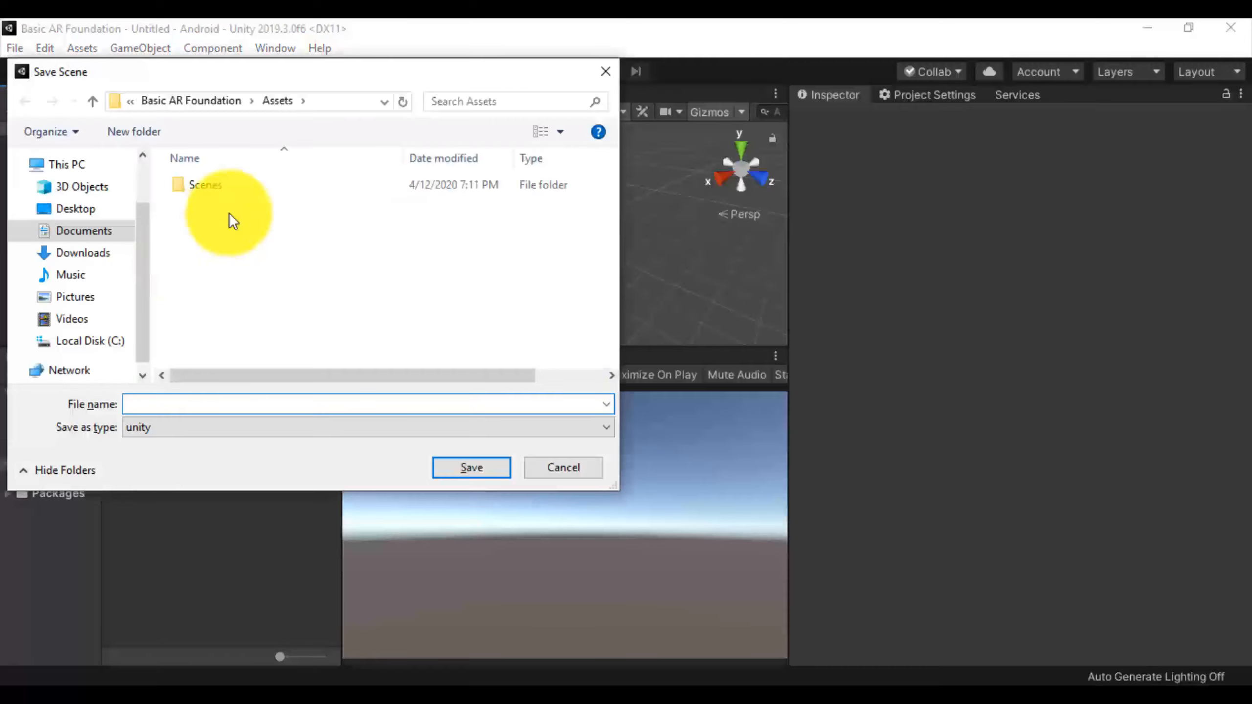
double_click(250, 192)
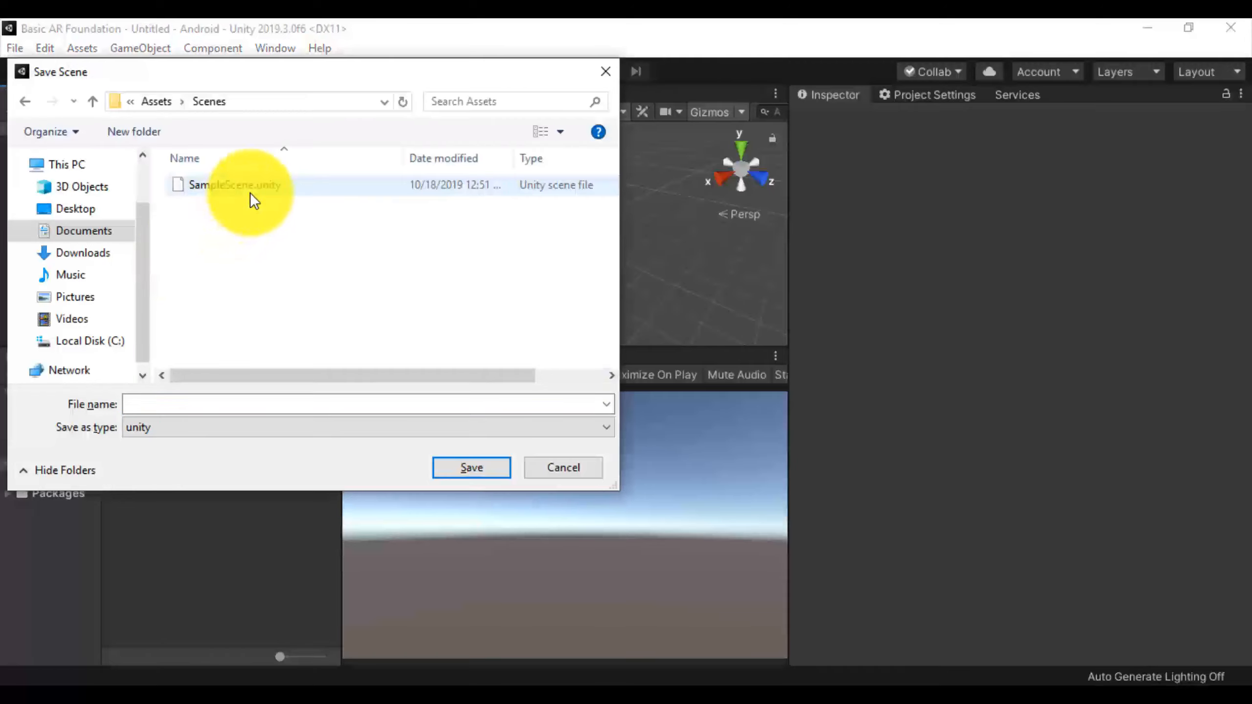
click(211, 409)
text(ARScene)
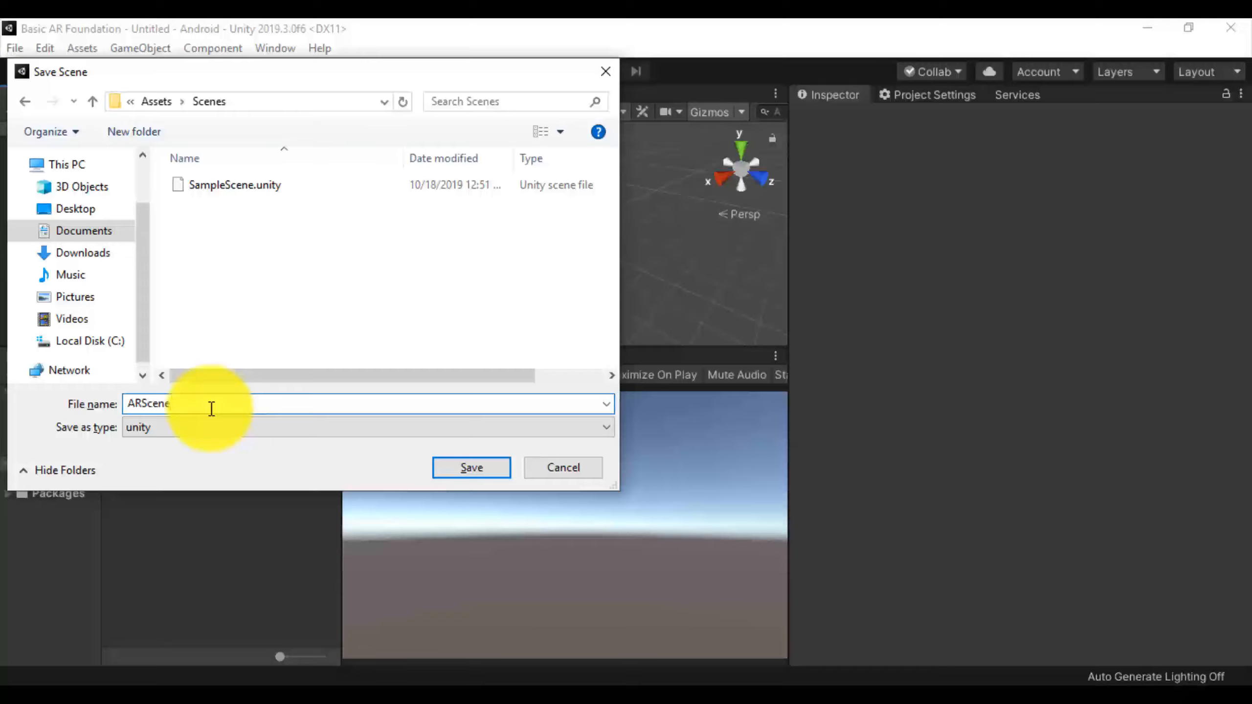
key(Return)
double_click(210, 410)
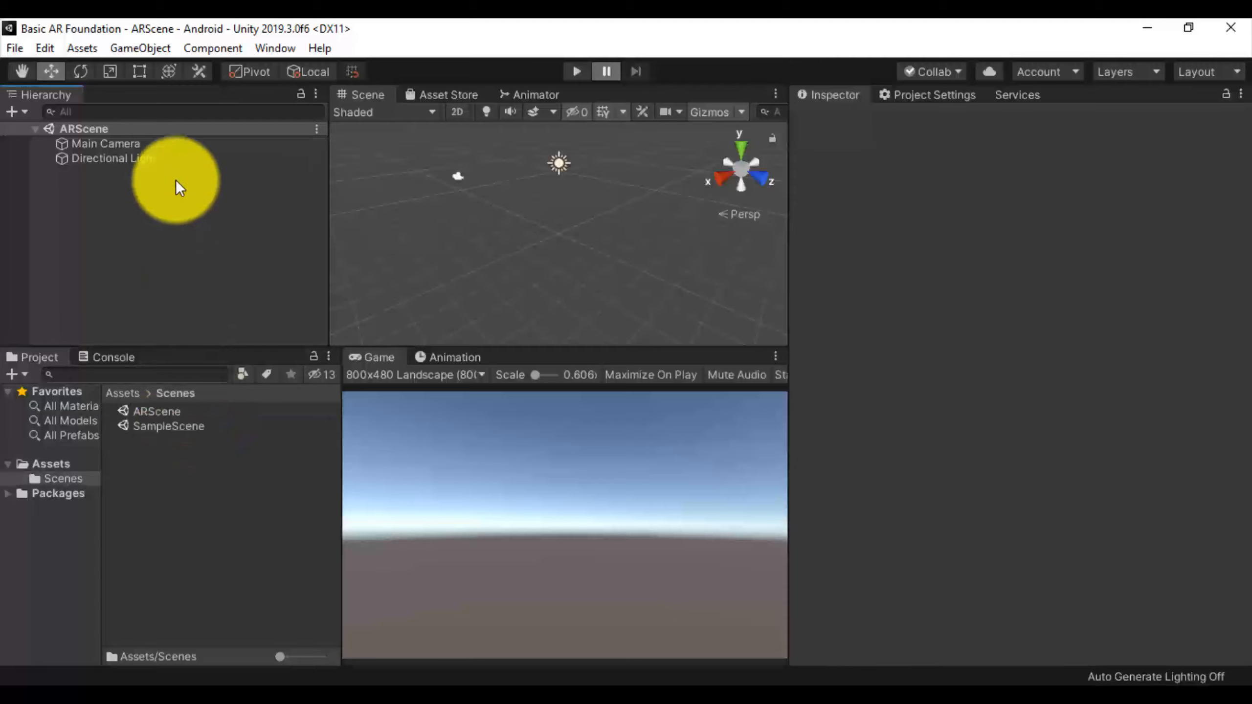
Delete the Main Camera from ARScene and add an AR Session object, leaving it selected for inspection
click(178, 149)
key(Delete)
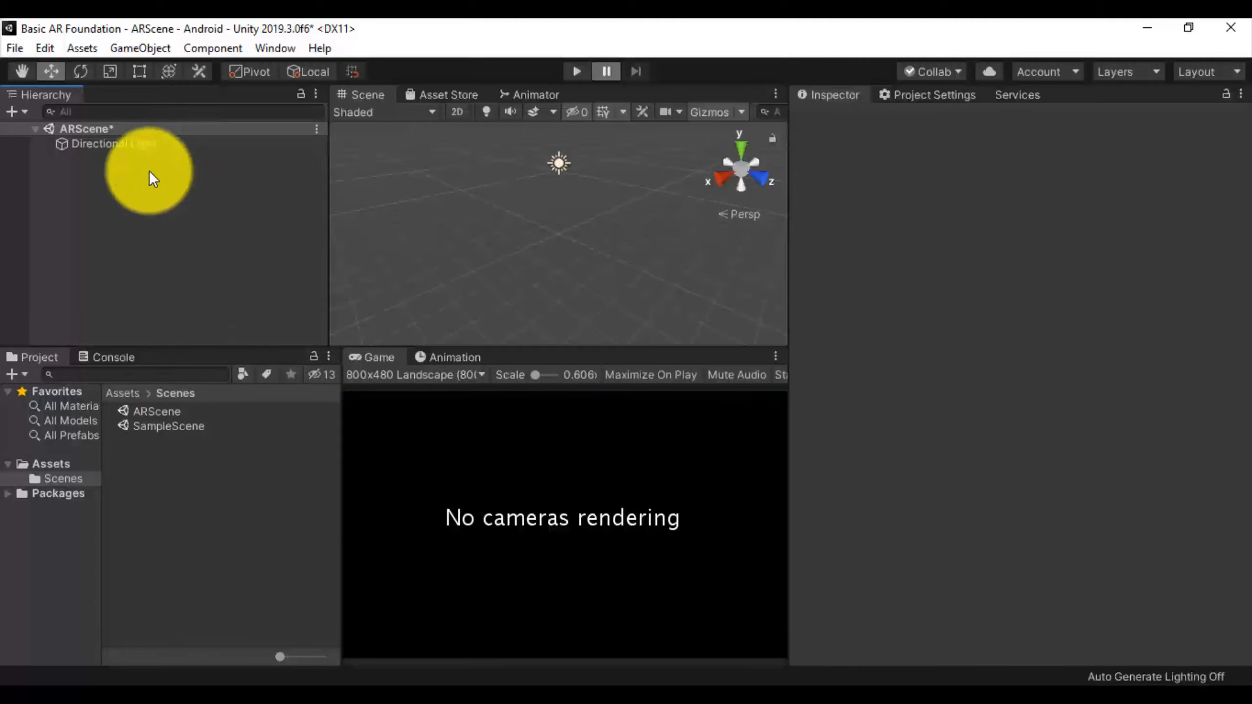
right_click(131, 161)
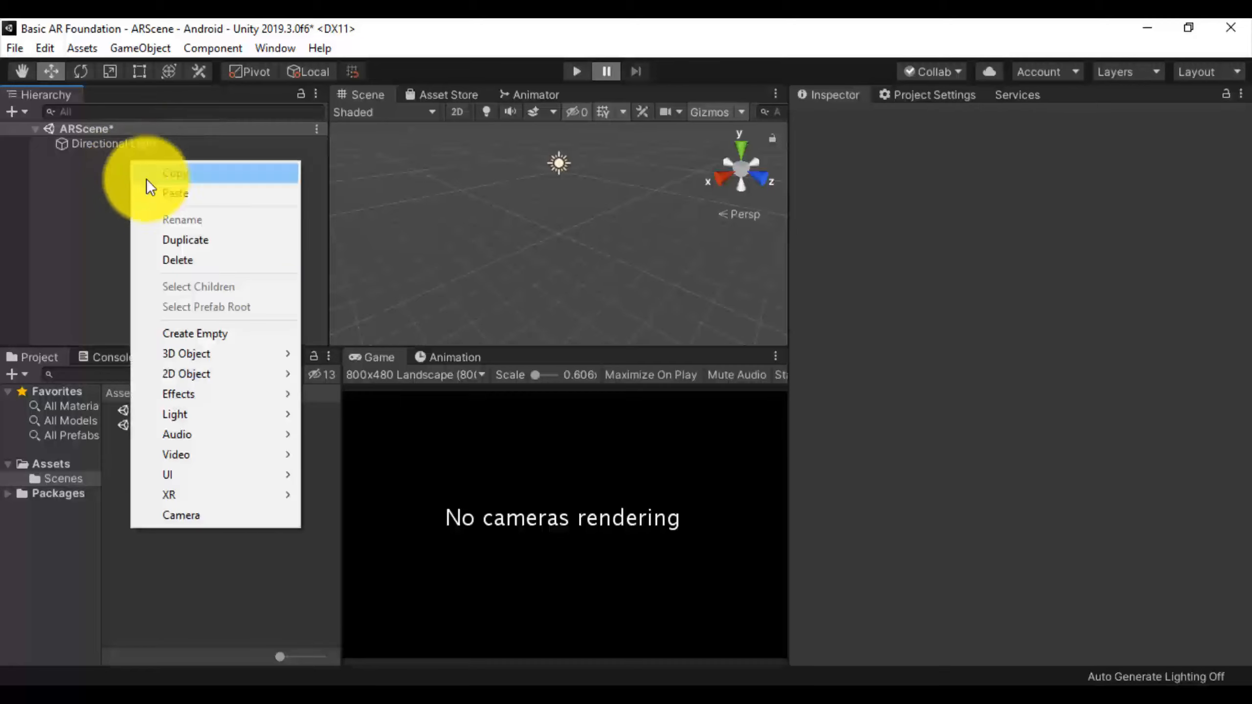
mouse_move(213, 501)
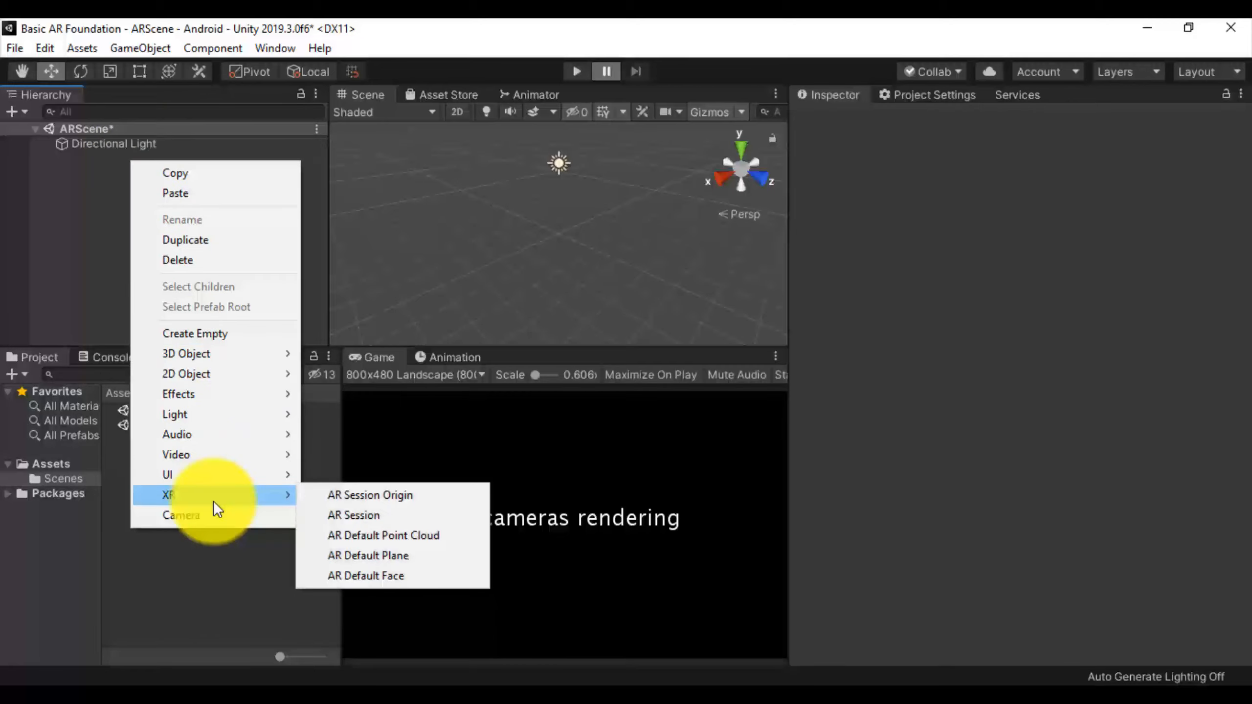
click(342, 513)
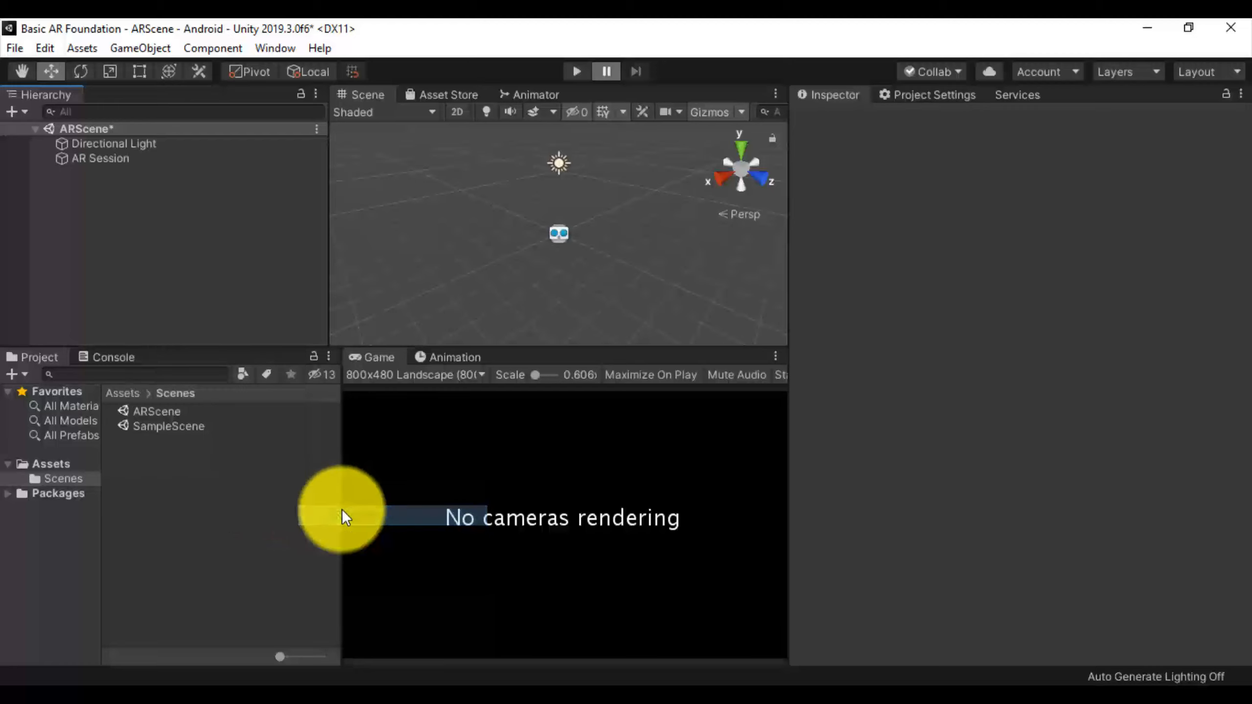
click(133, 158)
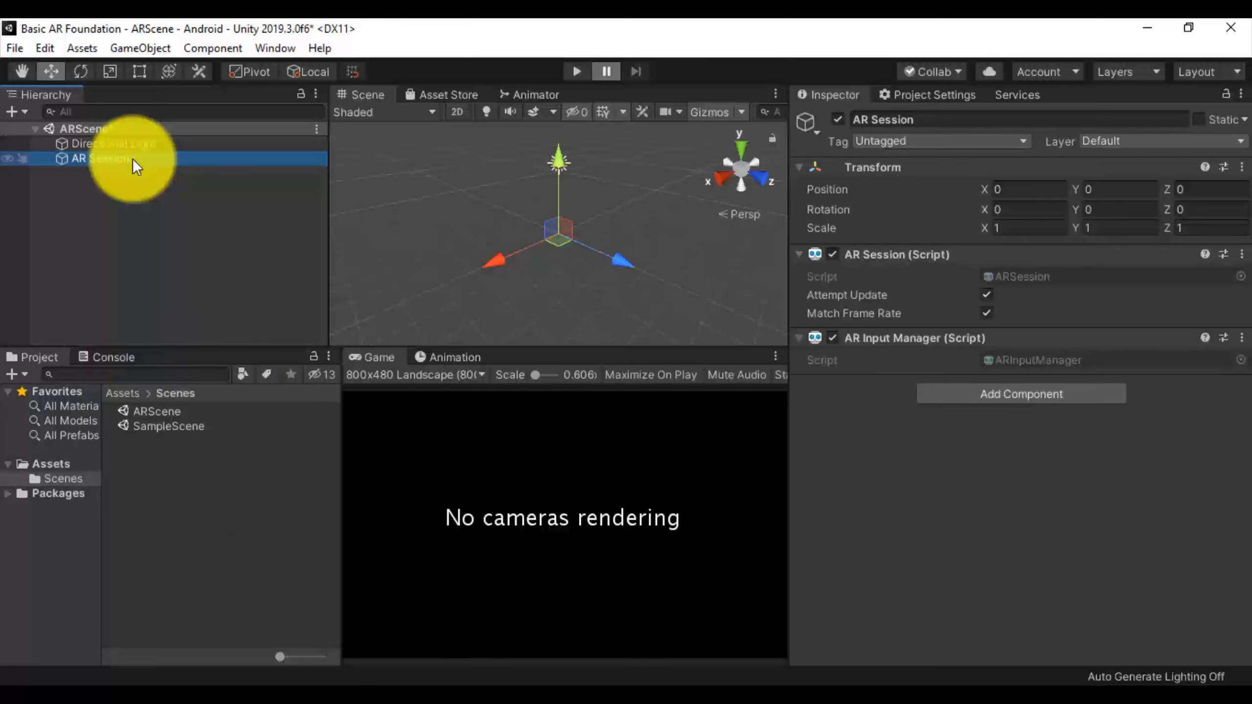
Add an AR Session Origin object at the scene's root level and move it above Directional Light in the hierarchy
click(104, 200)
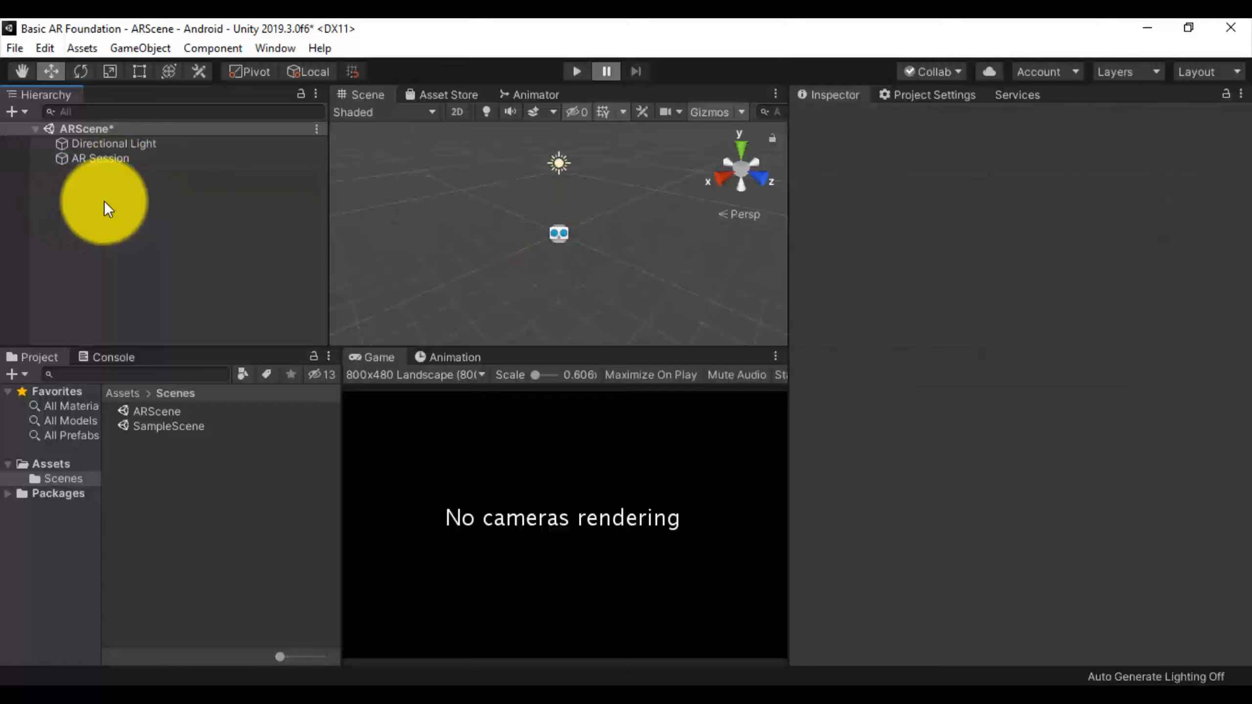
right_click(104, 200)
mouse_move(222, 534)
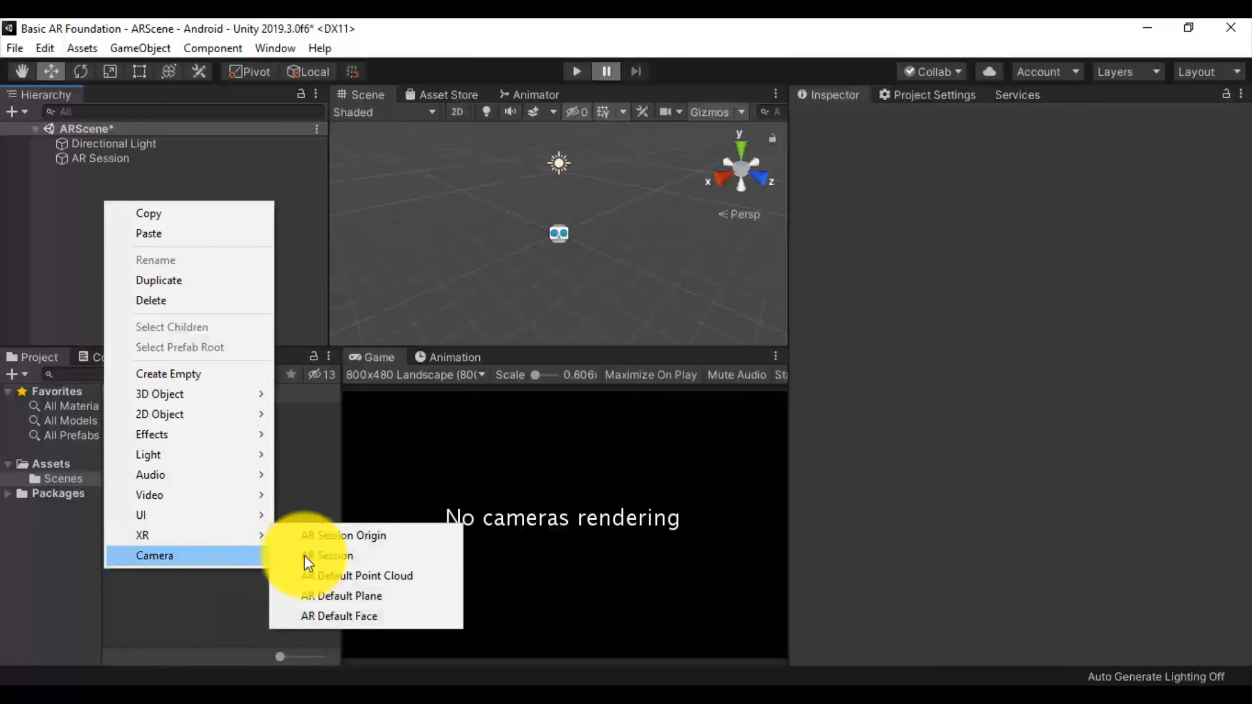
click(331, 536)
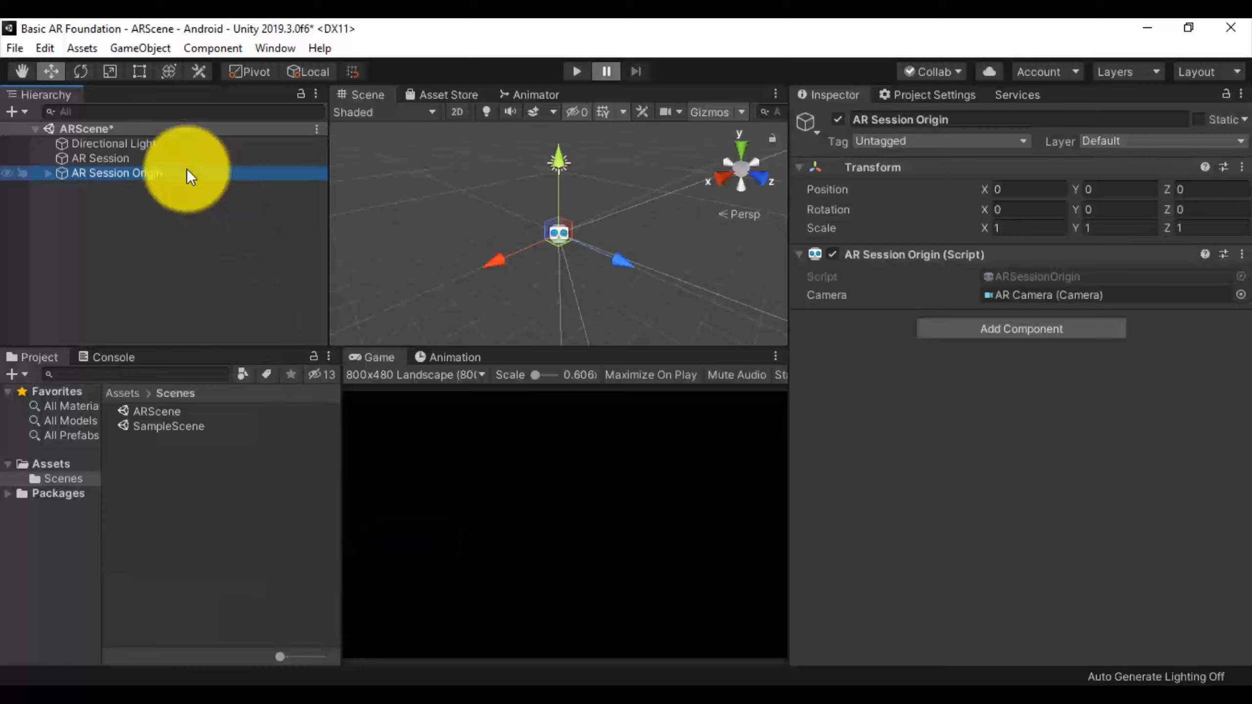
drag(186, 168, 188, 135)
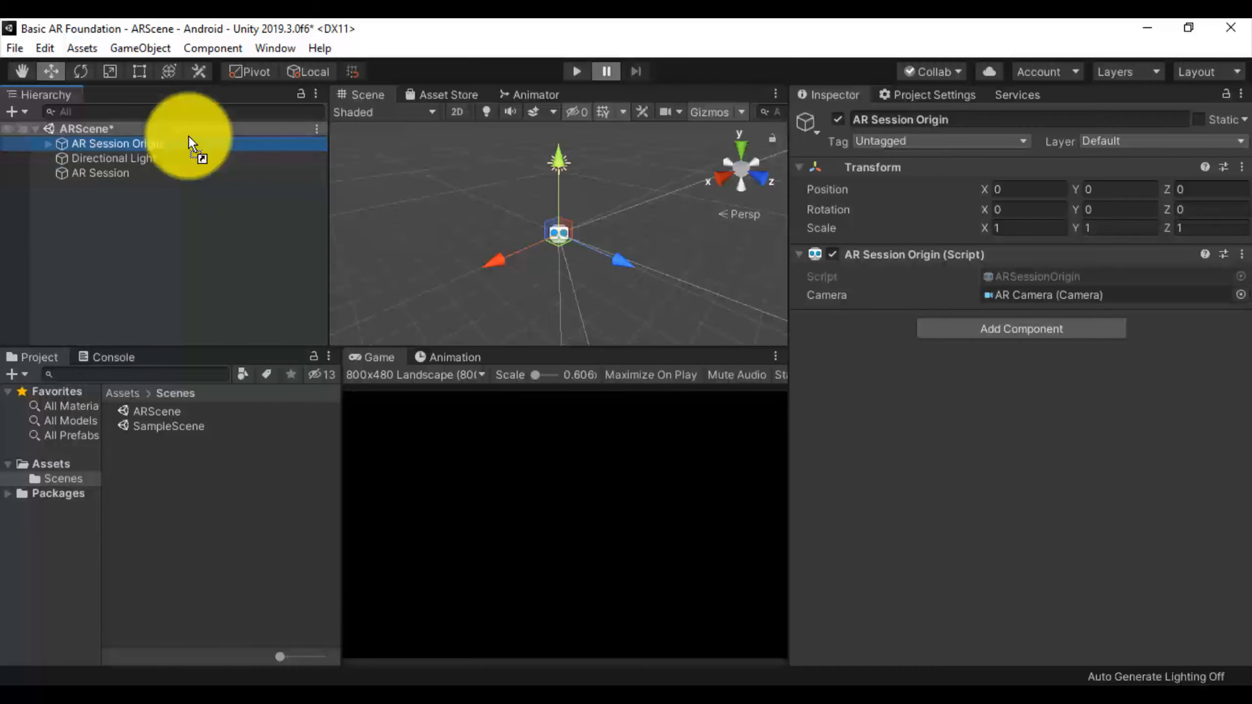
Examine the components of the AR Camera nested in AR Session Origin, and collapse the parent object again
key(Right)
key(Down)
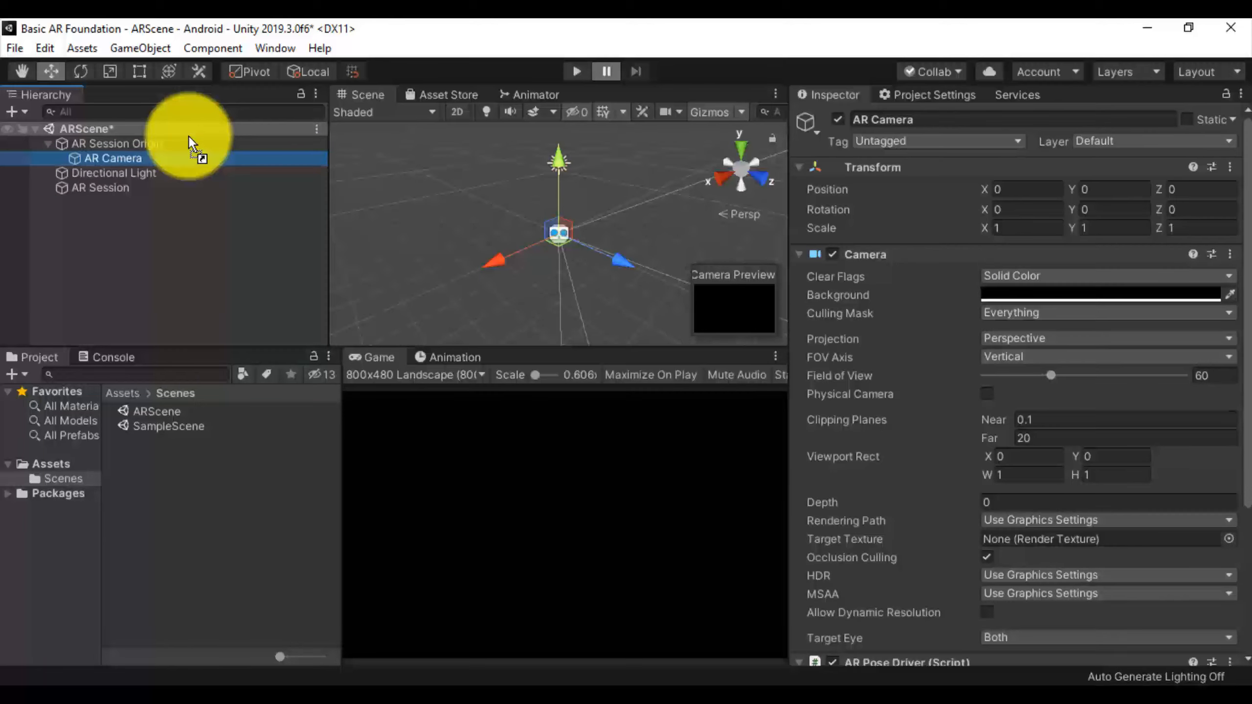
key(Up)
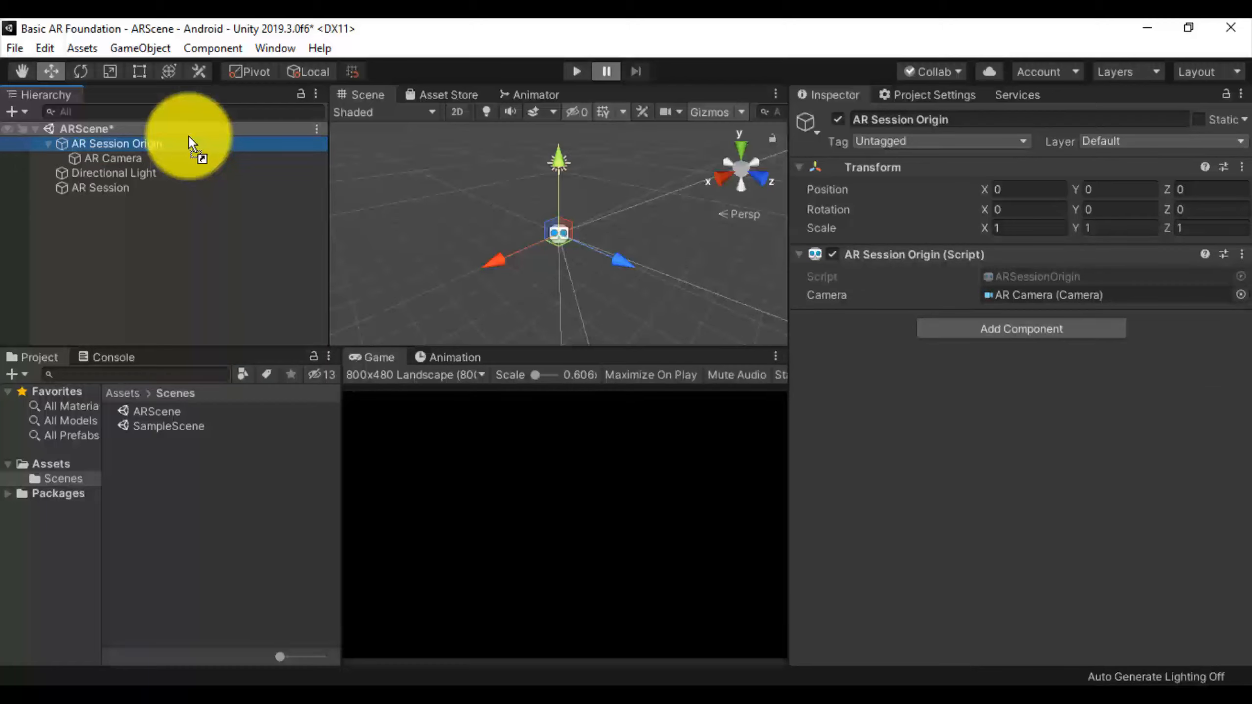
click(48, 143)
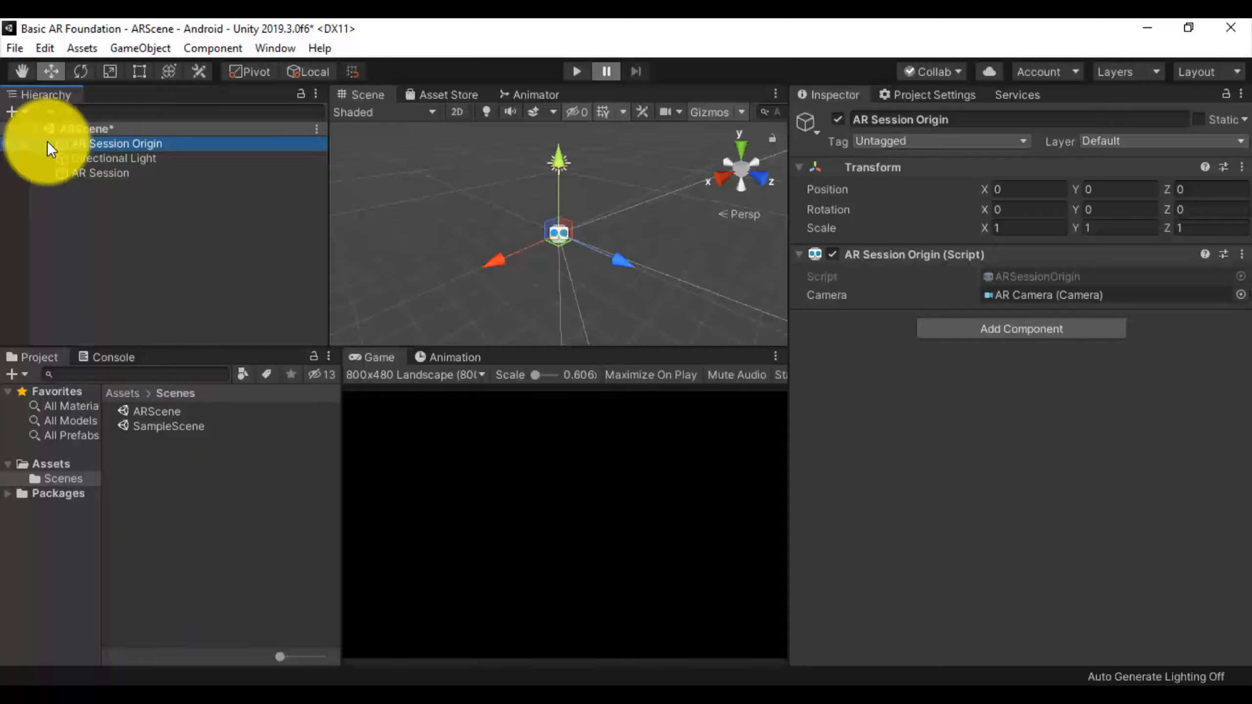
Add the AR Point Cloud Manager and AR Plane Manager components to AR Session Origin
click(1027, 329)
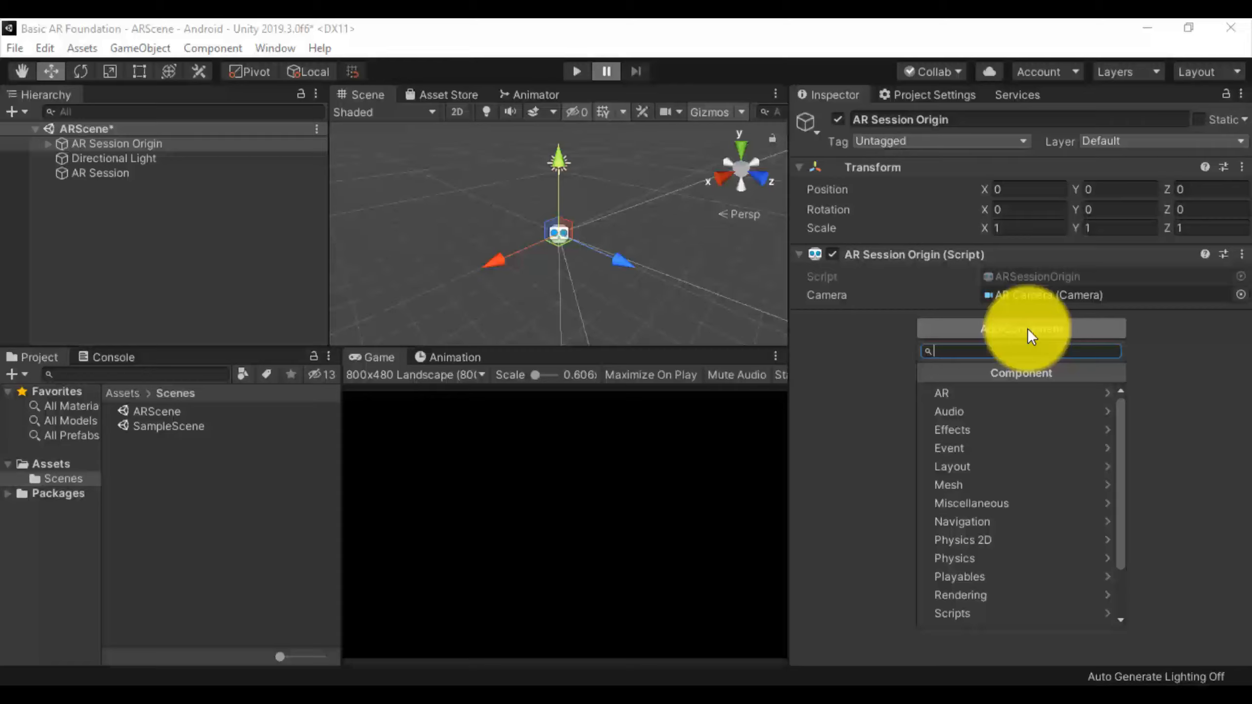
text(poin)
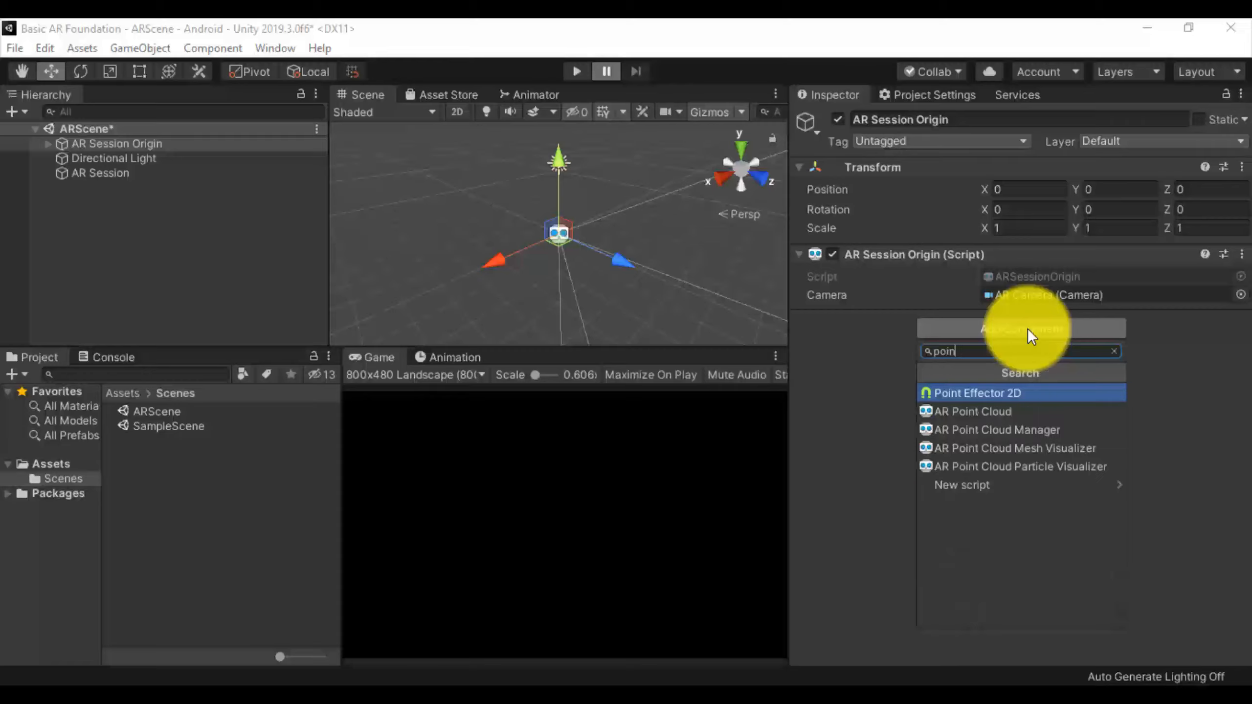
key(Down)
key(Down)
key(Return)
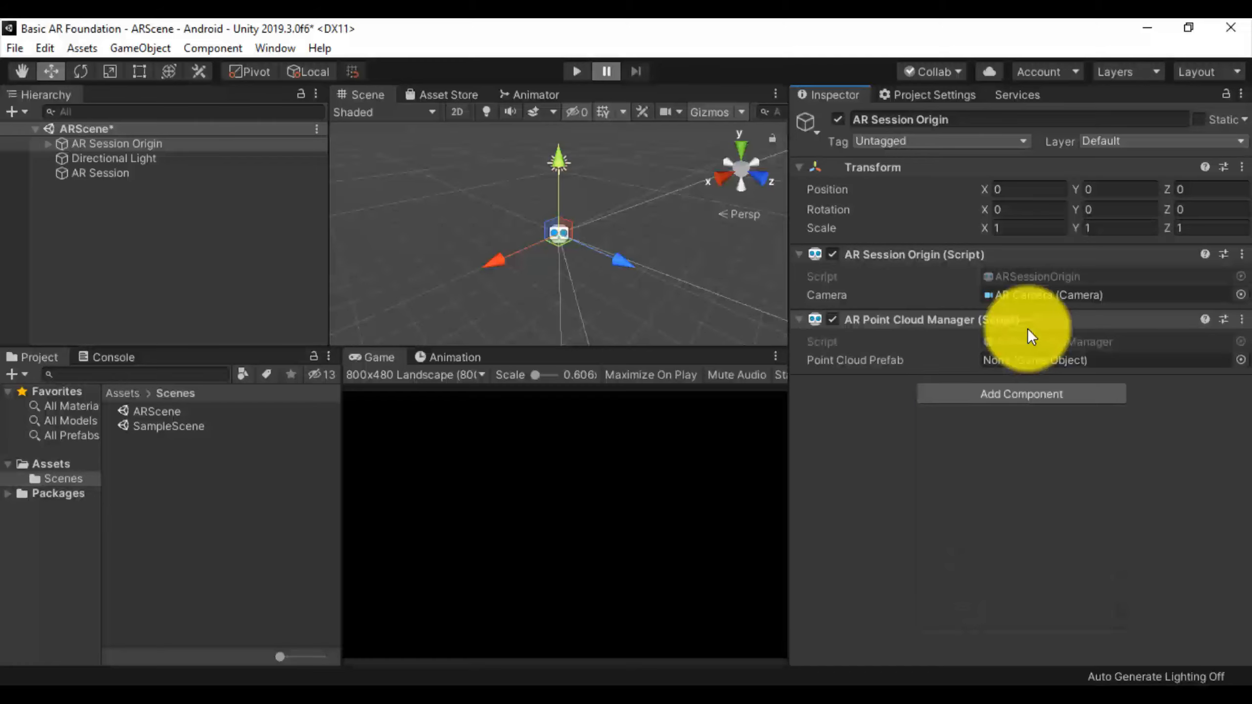
click(1025, 394)
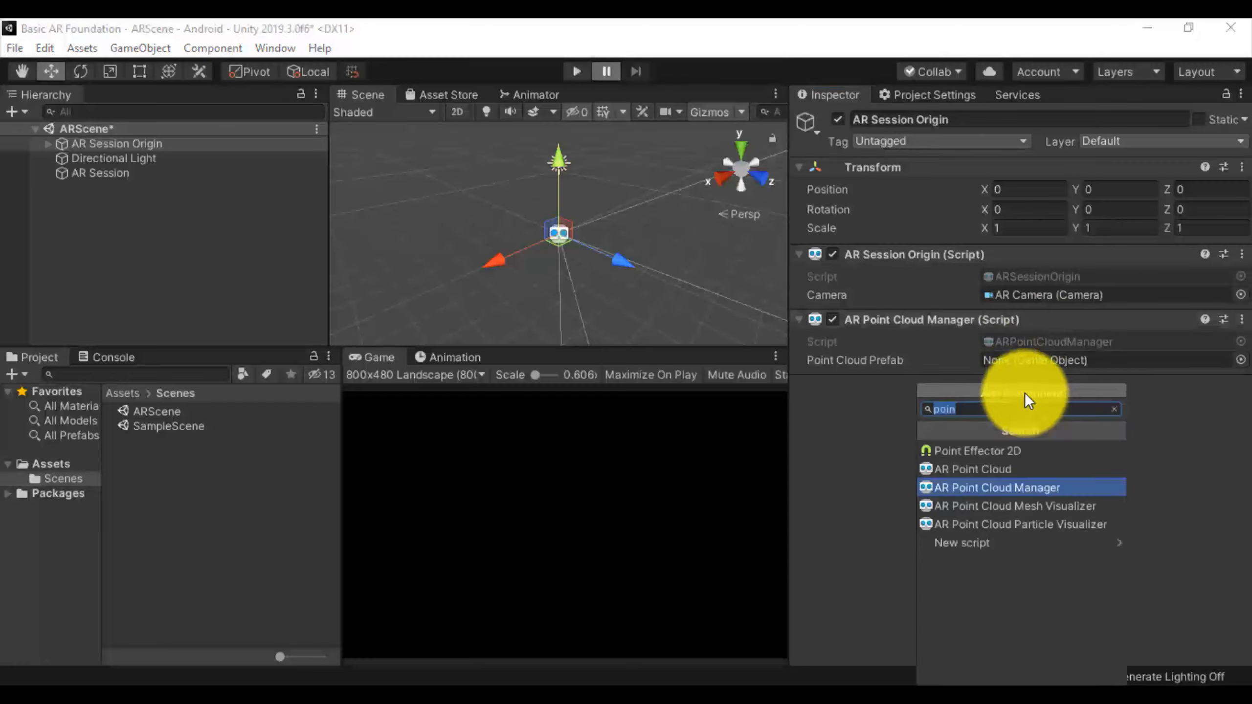
text(plane)
key(Return)
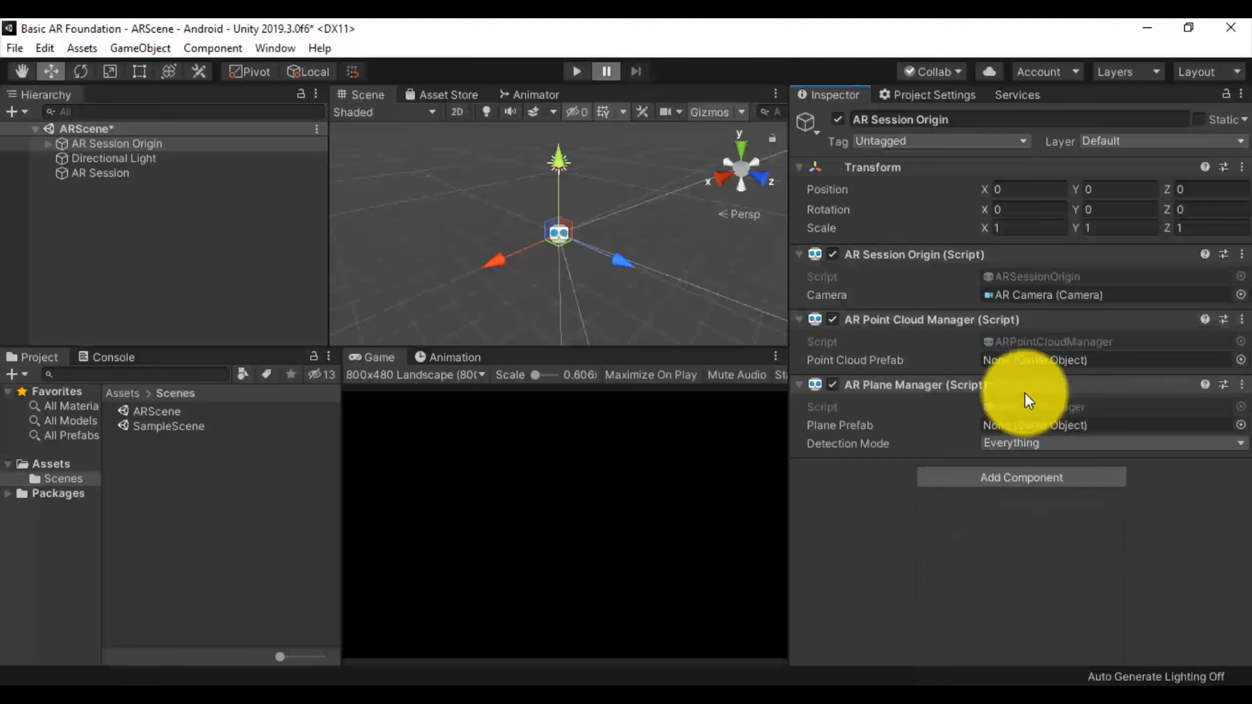
Add the AR Raycast Manager component to AR Session Origin
click(1046, 482)
text(xr)
key(BackSpace)
key(BackSpace)
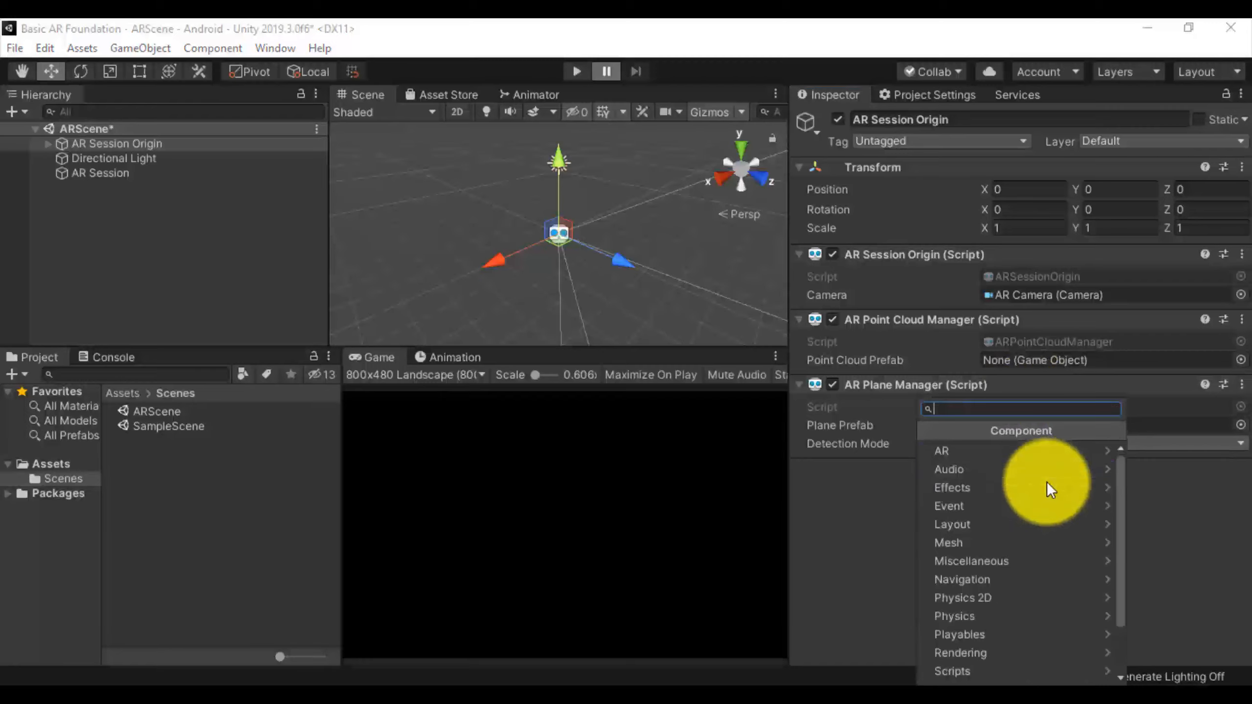
text(ray)
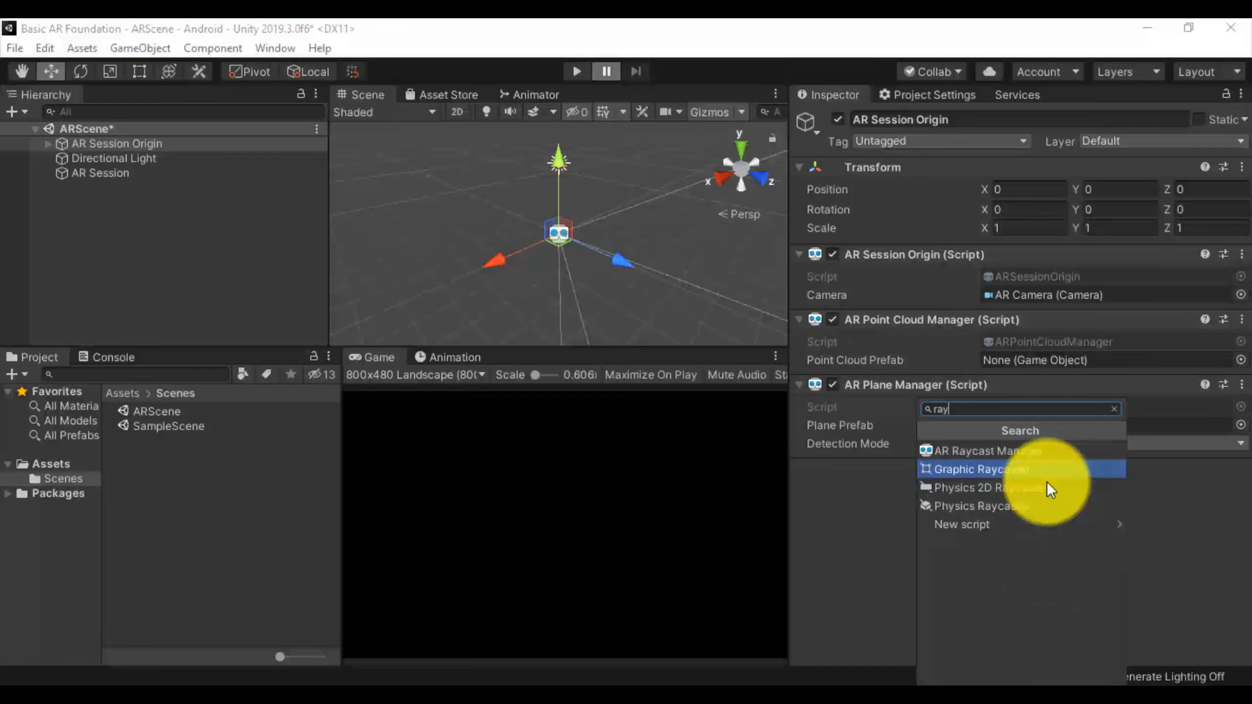
key(Up)
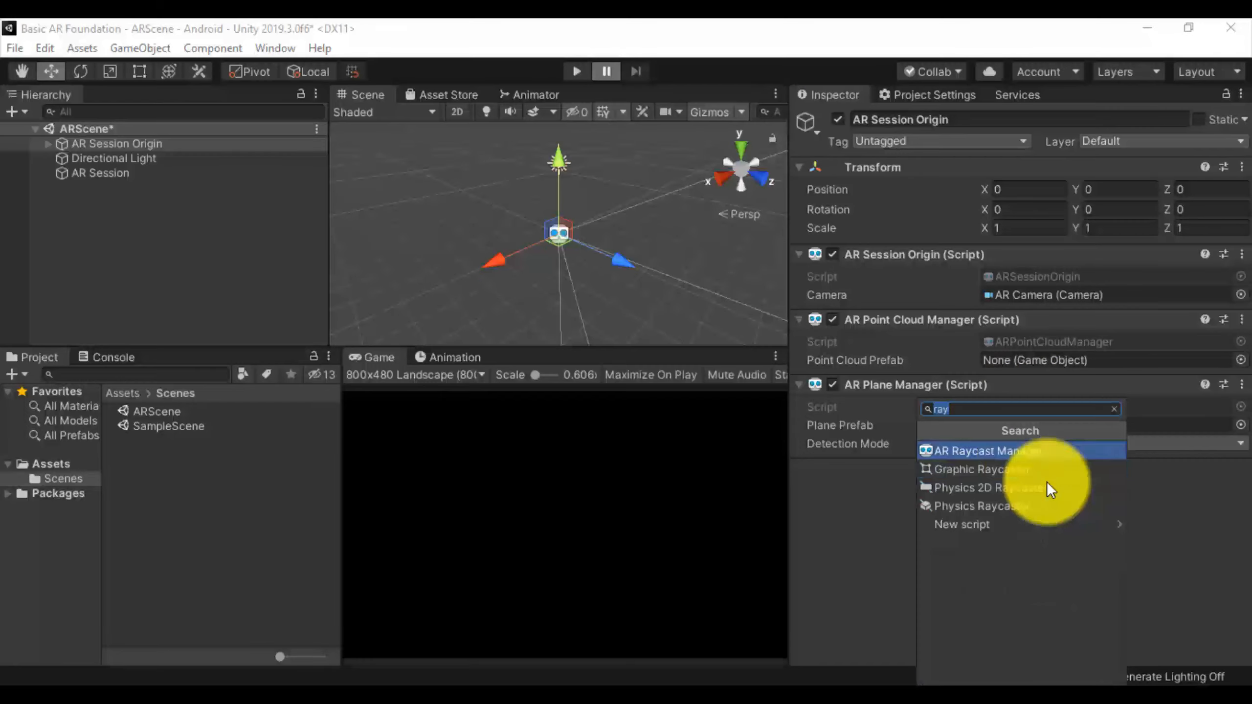
key(Return)
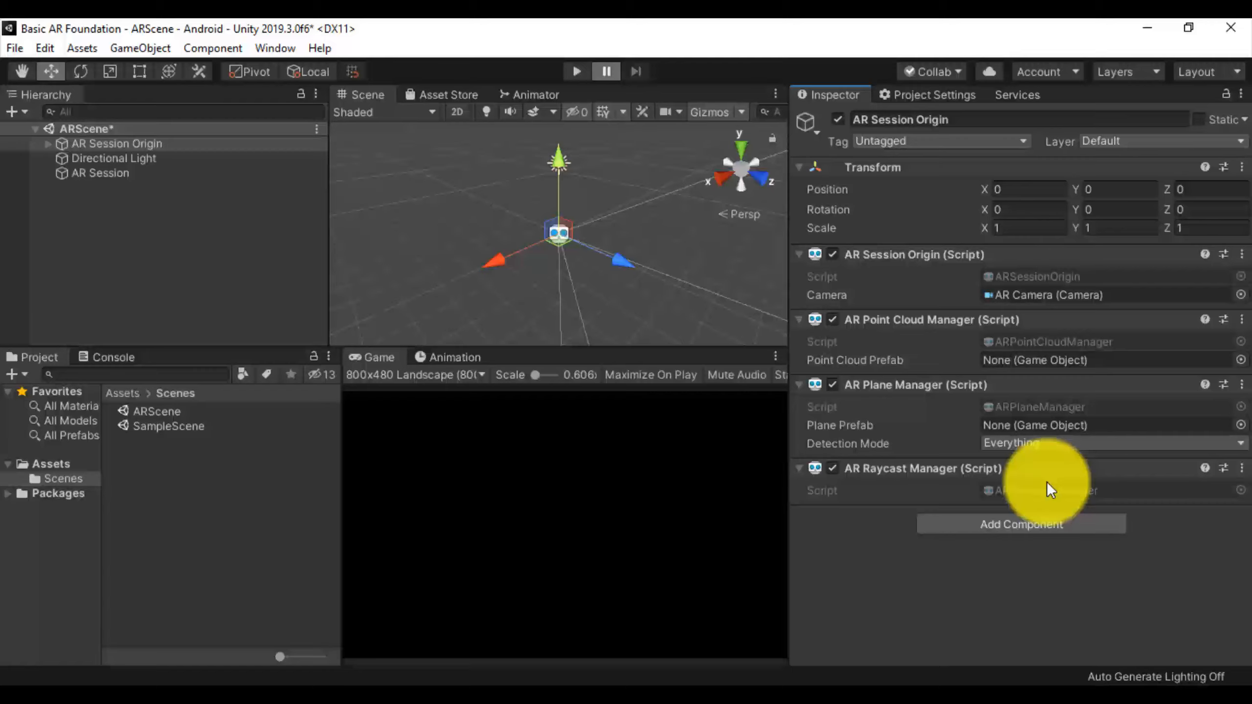
Add an AR Default Point Cloud and an AR Default Plane at the scene's root level, and view the components of each
click(145, 258)
right_click(144, 258)
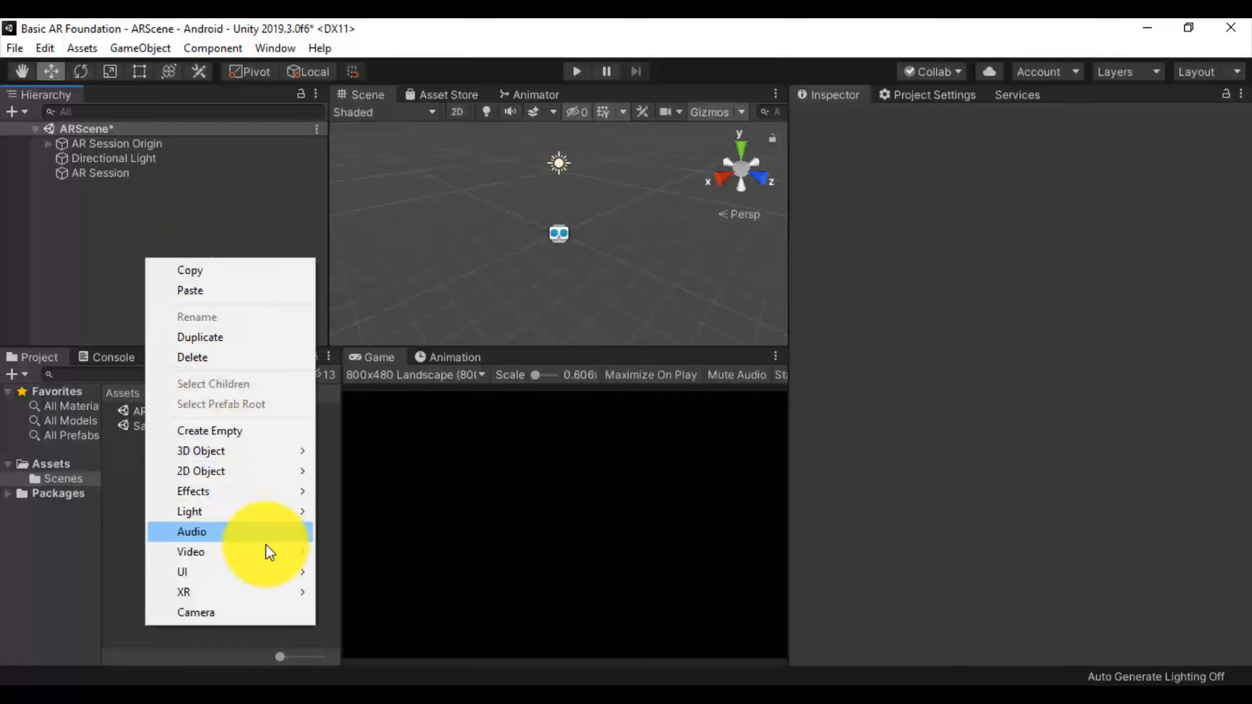
mouse_move(278, 588)
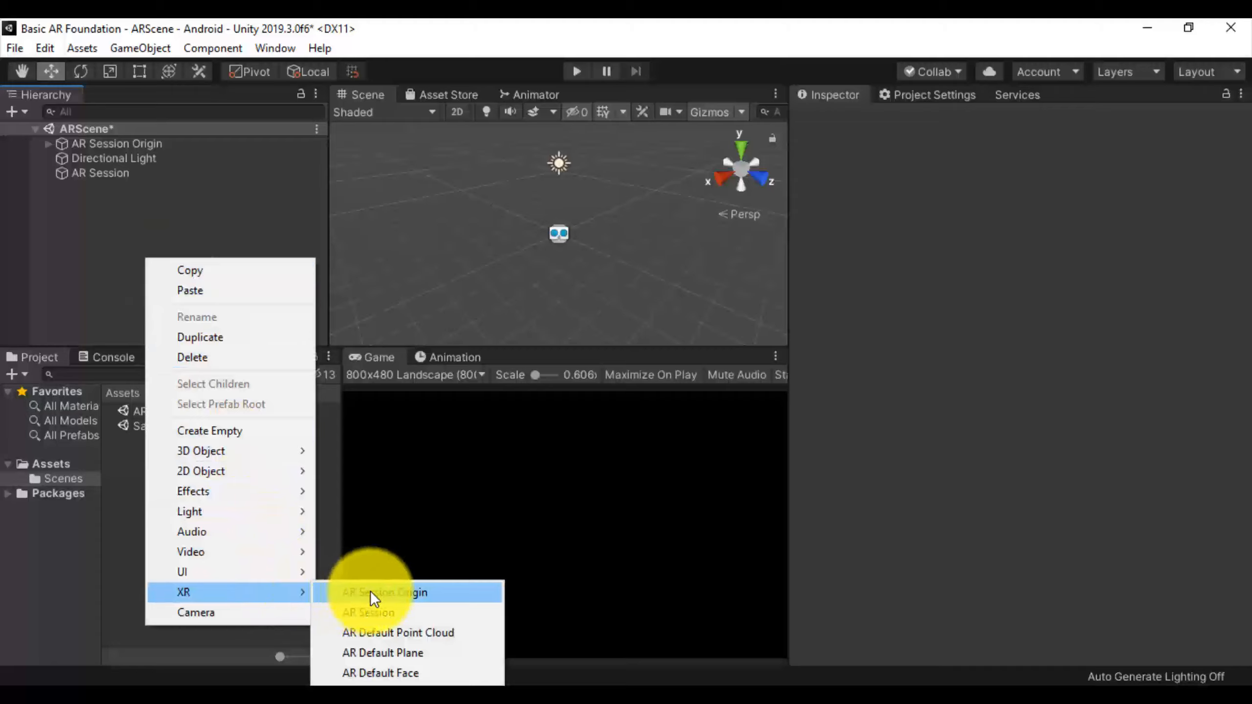
click(377, 632)
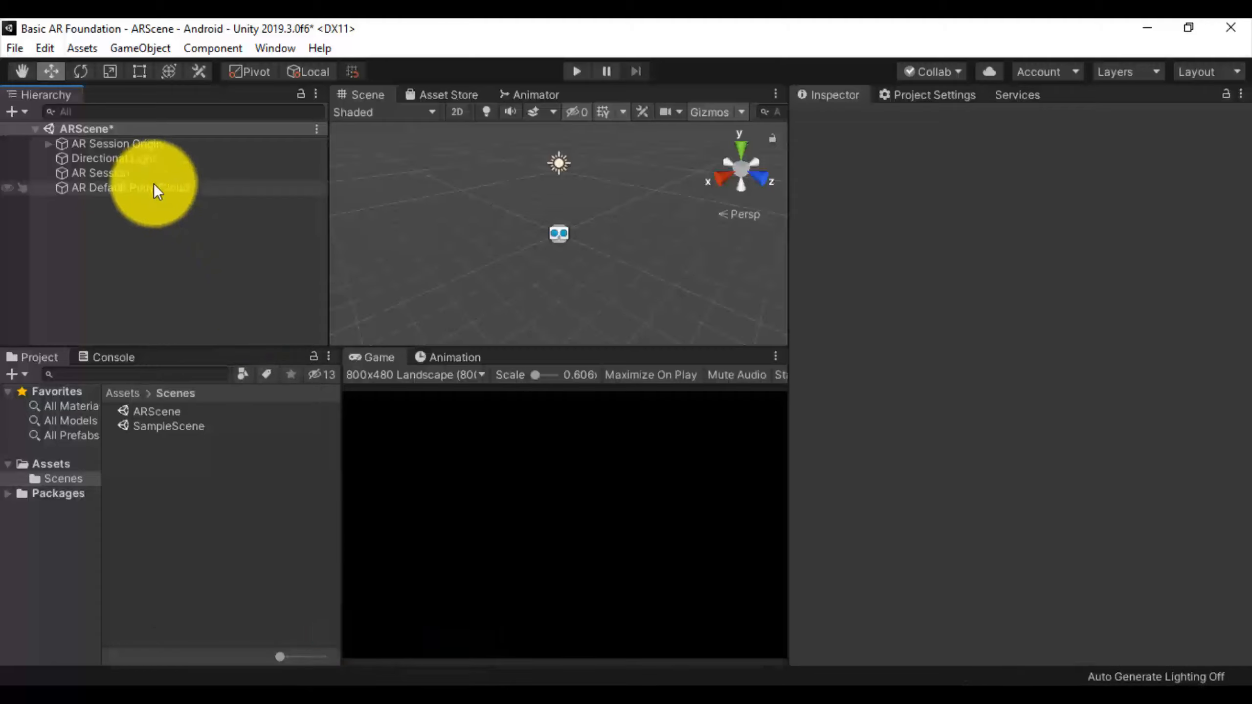
right_click(145, 216)
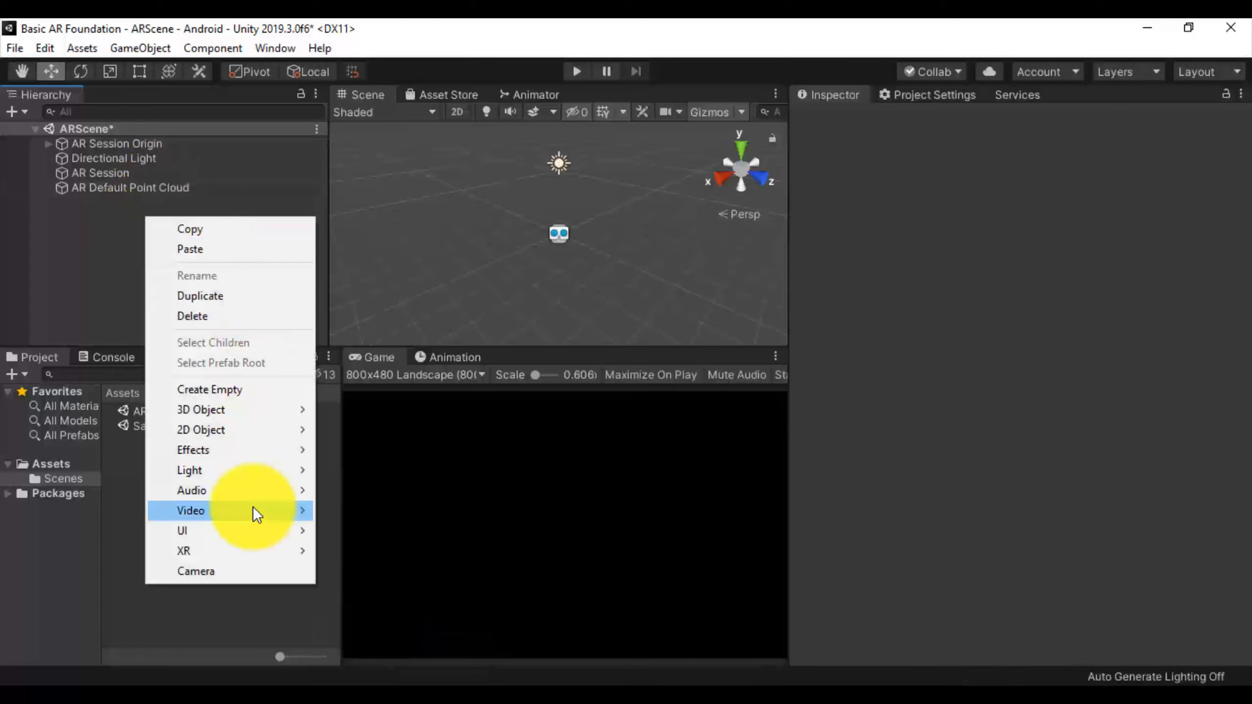
mouse_move(257, 551)
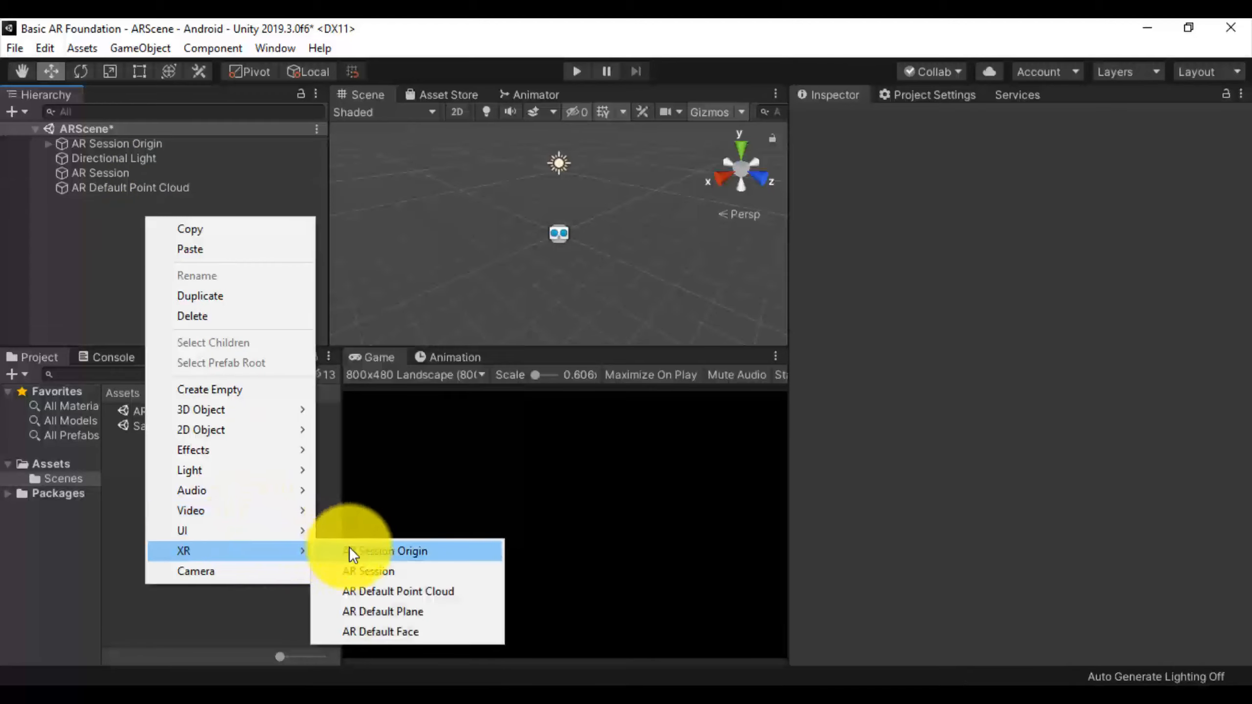
click(385, 616)
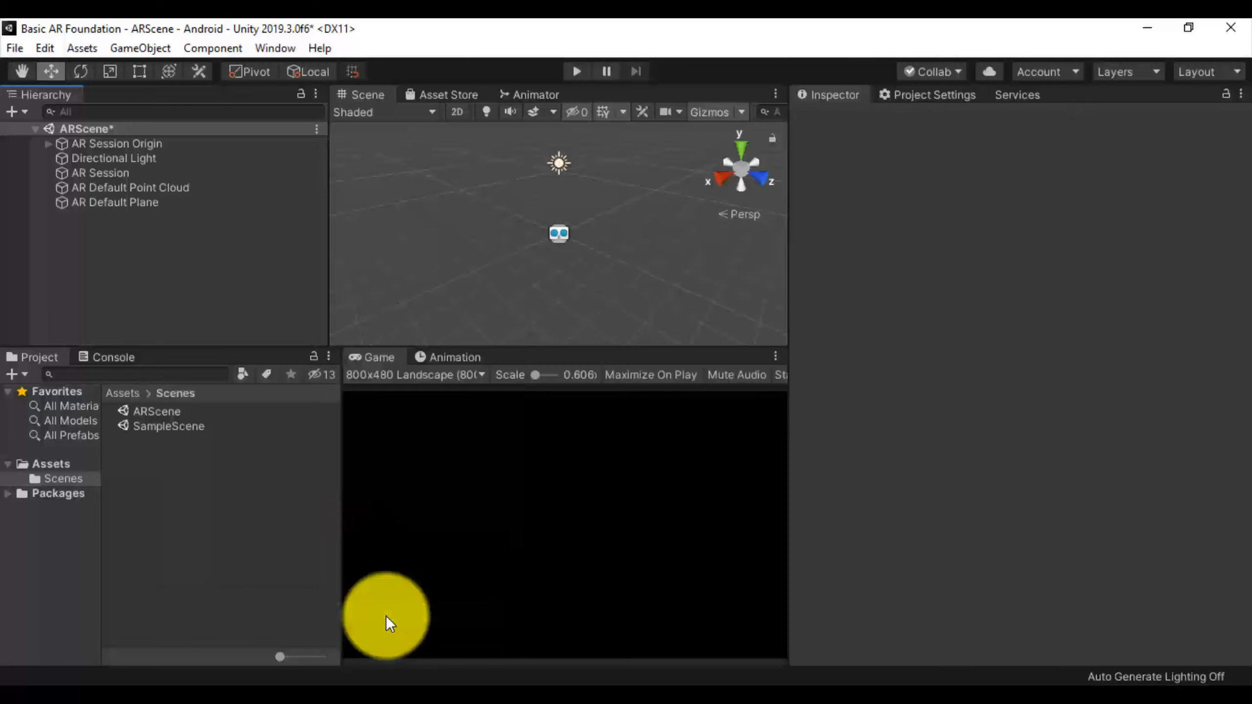
click(124, 192)
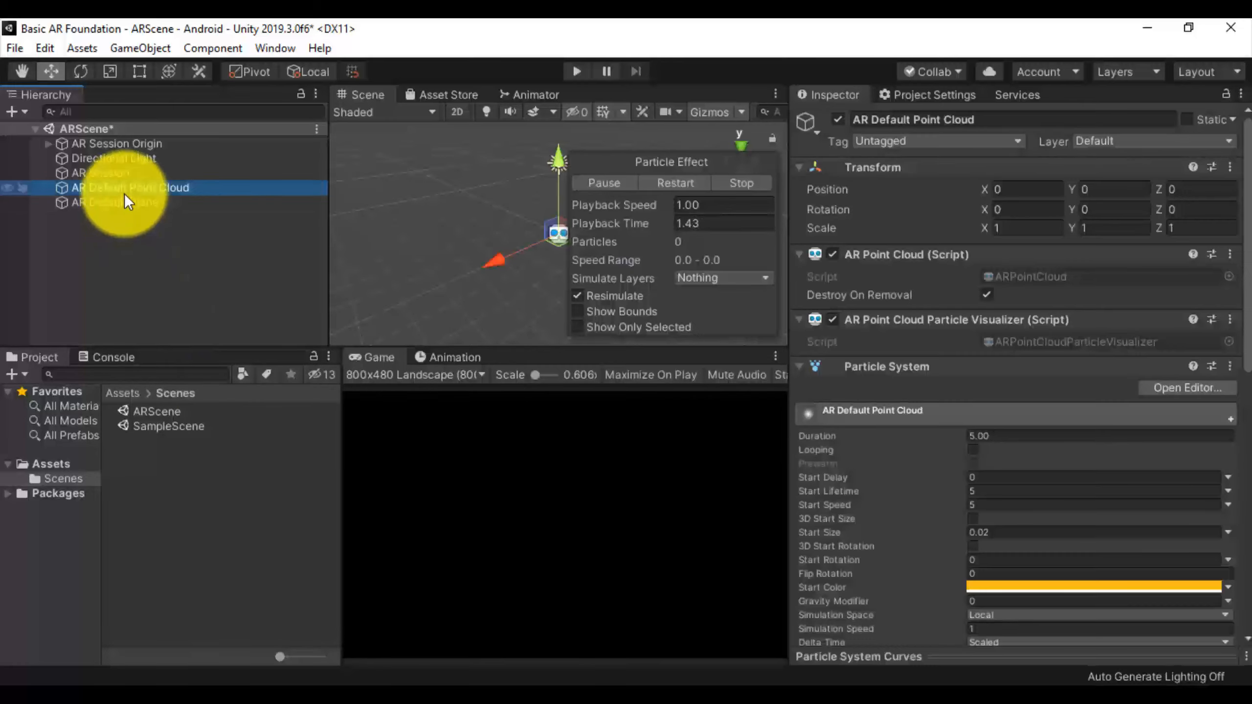
key(Down)
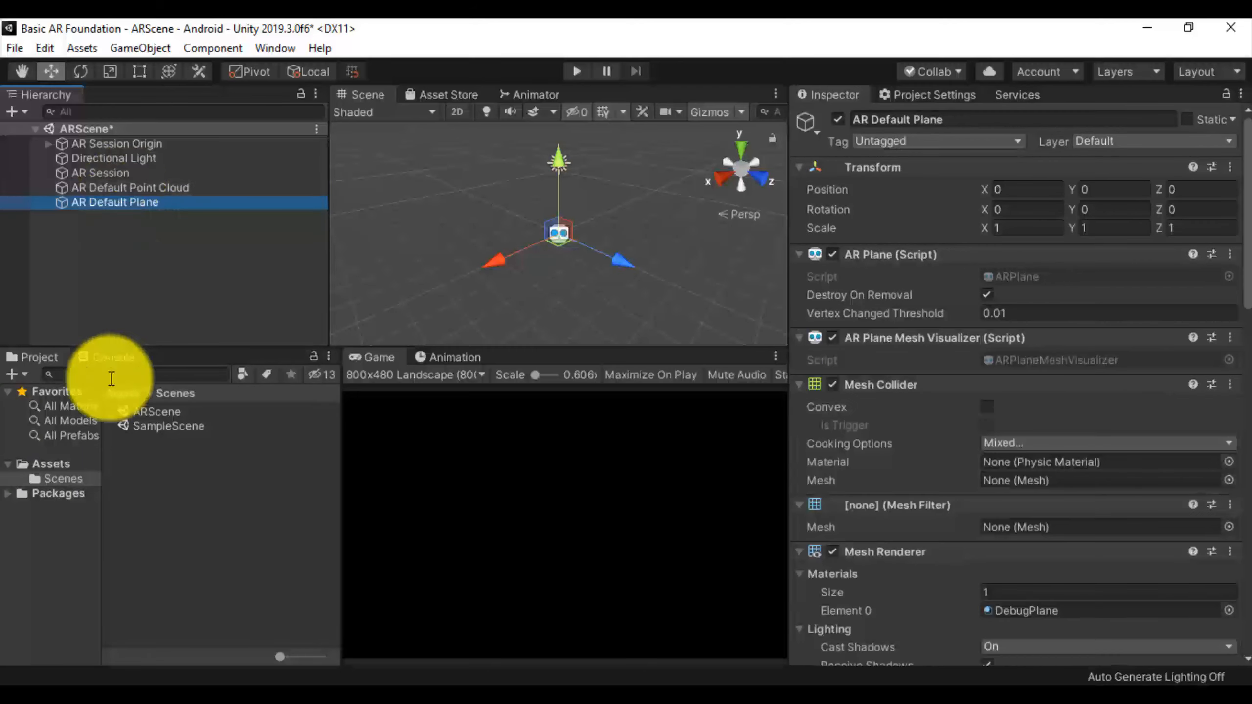
Create a folder named Prefabs inside Assets and open it
click(82, 462)
right_click(82, 463)
mouse_move(245, 232)
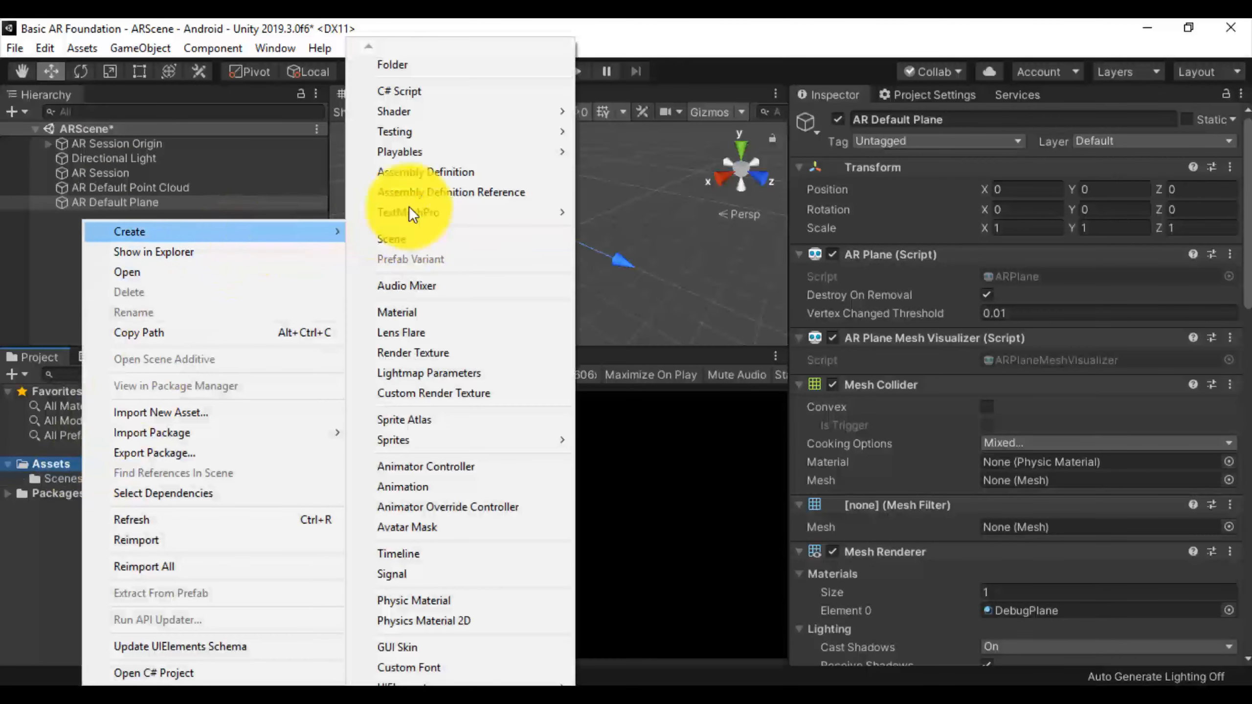
click(410, 72)
text(P)
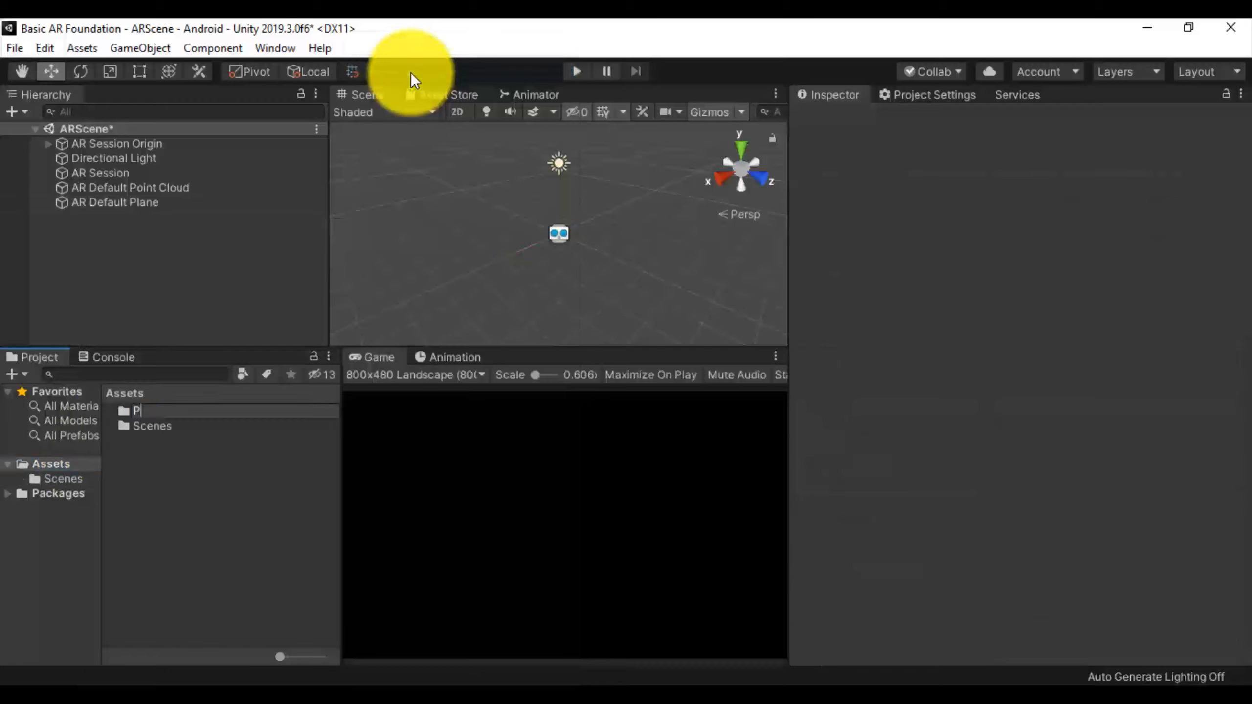
text(refabs)
key(Return)
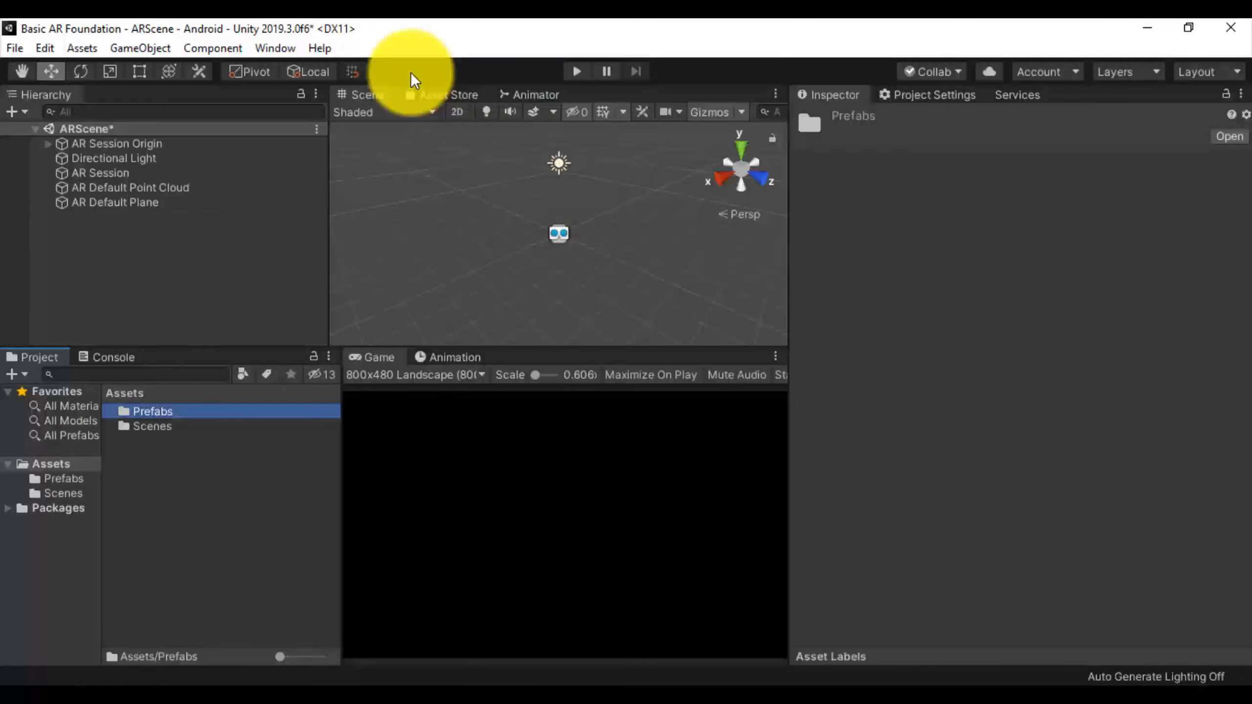
key(Return)
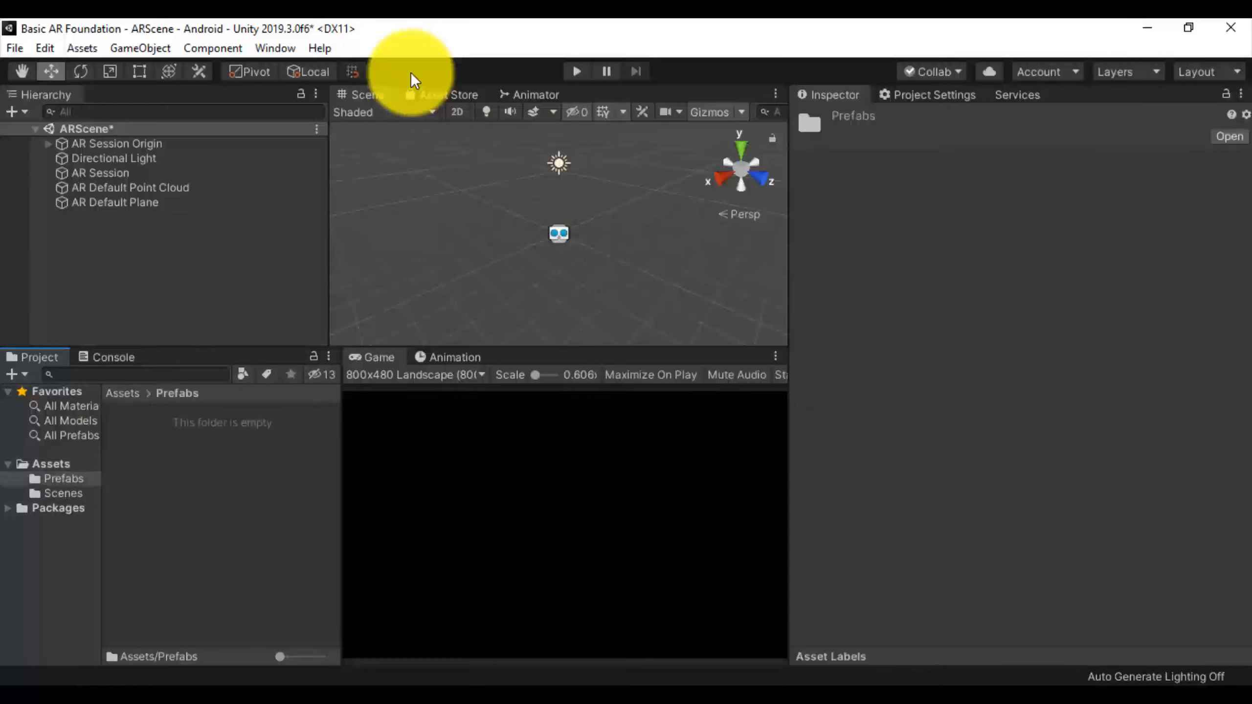
Save AR Default Plane and AR Default Point Cloud from the scene as prefabs in Assets/Prefabs
click(118, 208)
drag(117, 208, 170, 470)
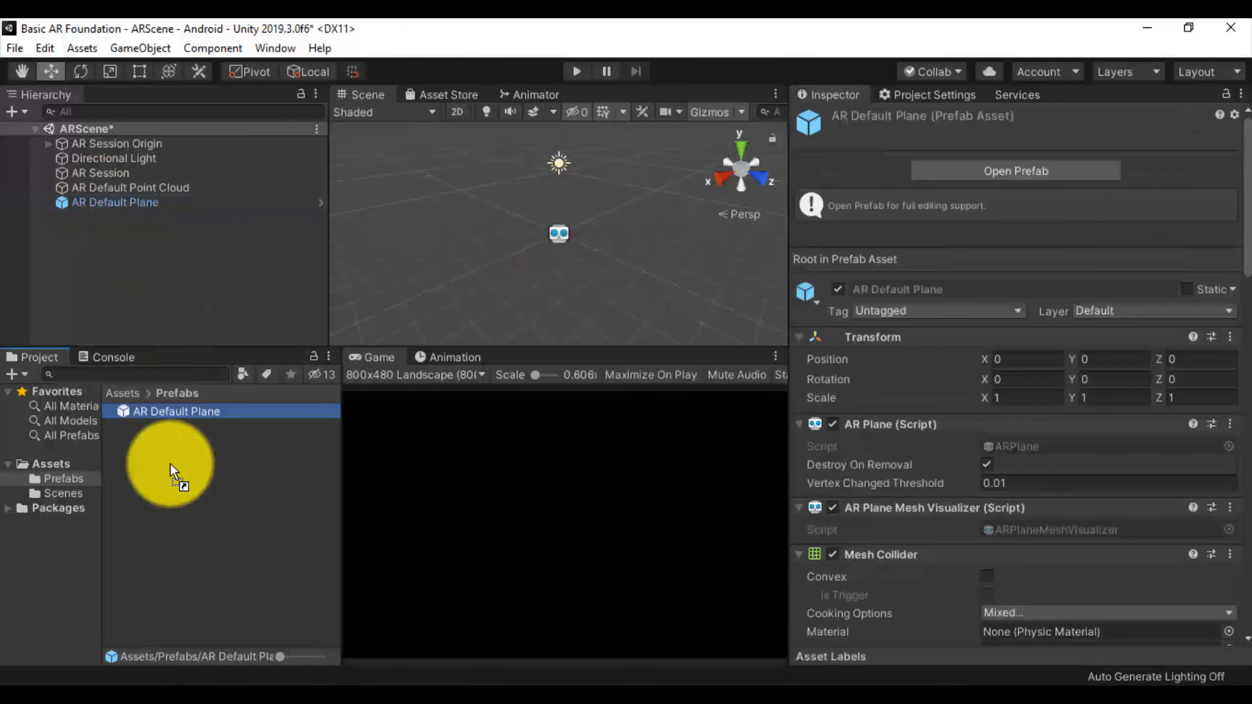
click(160, 189)
drag(142, 190, 217, 486)
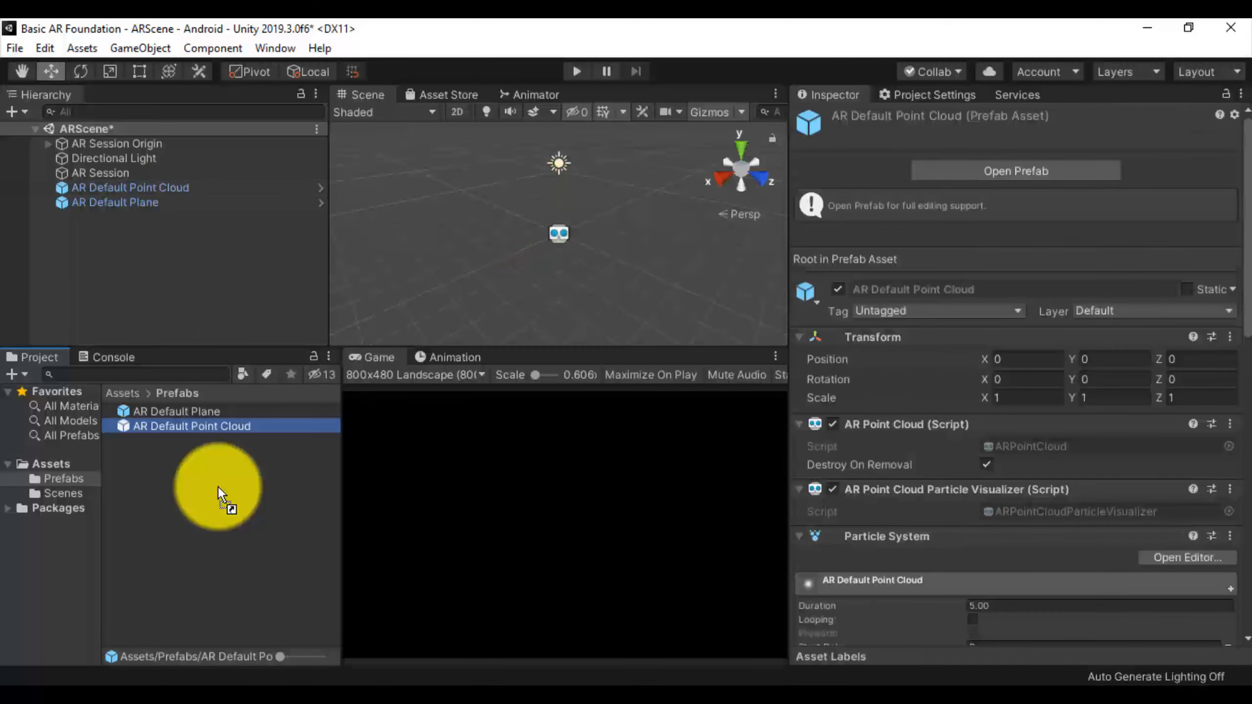
Delete the AR Default Point Cloud and AR Default Plane instances from ARScene
click(172, 192)
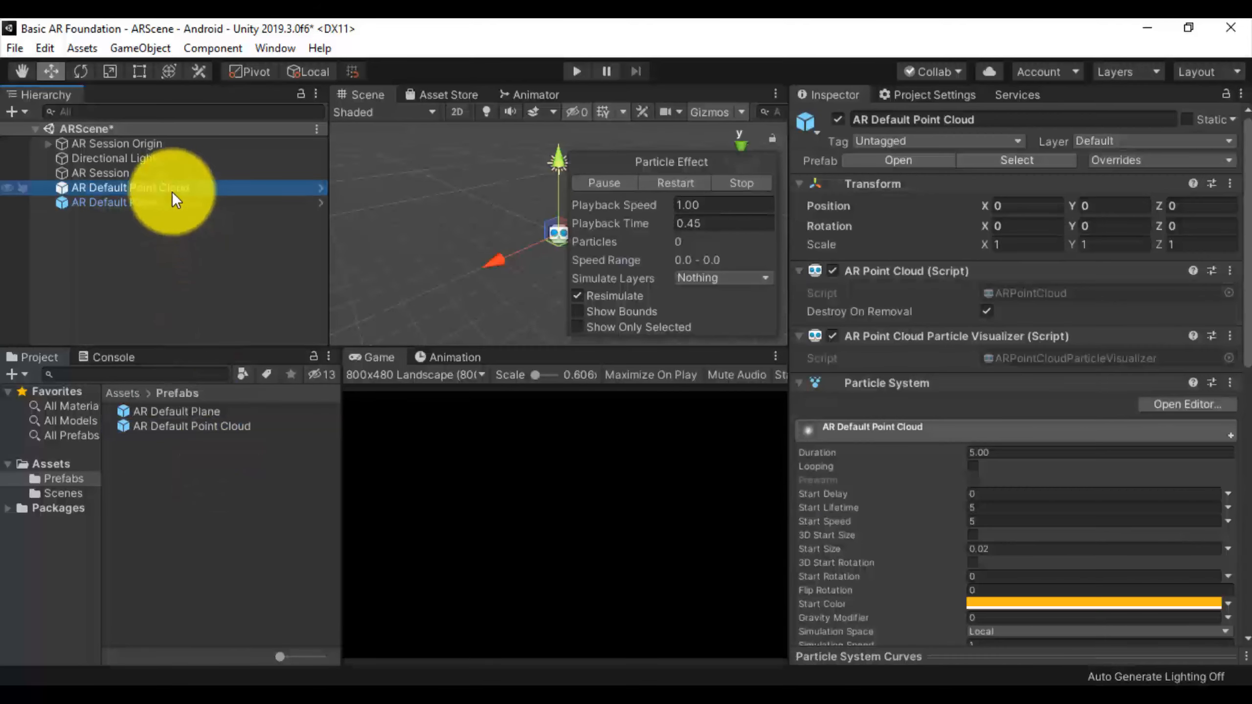
key(Delete)
click(172, 191)
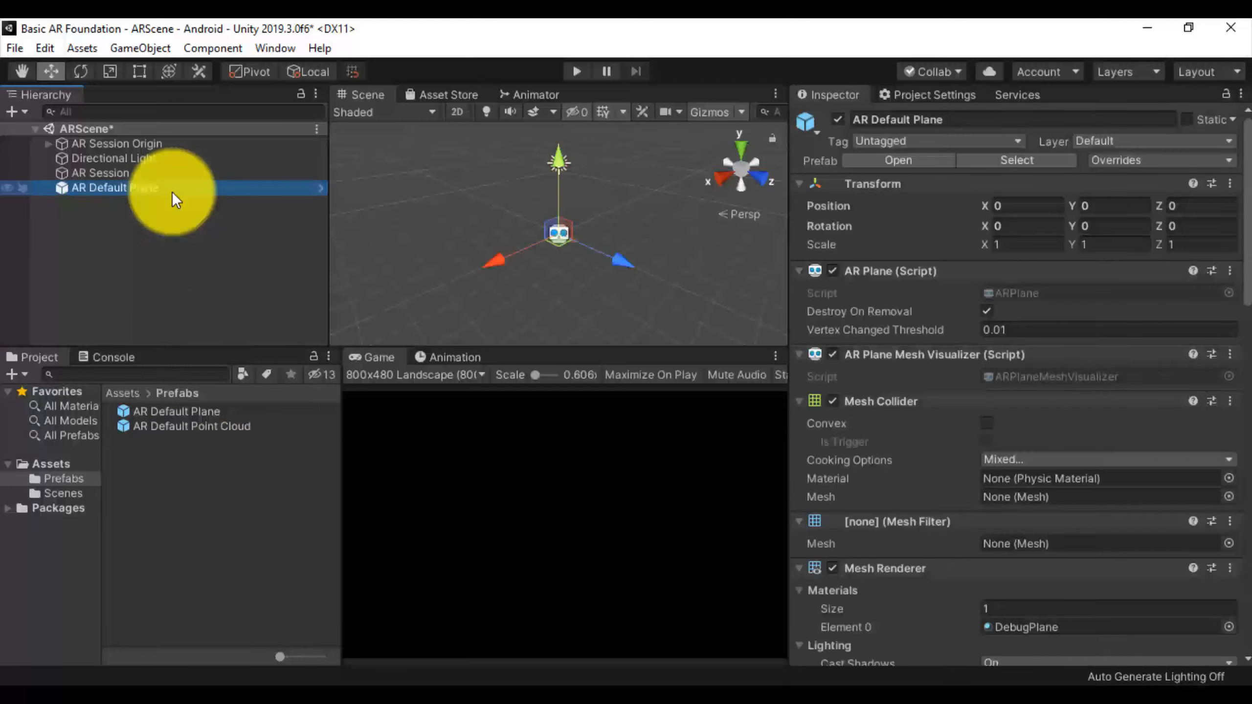
key(Delete)
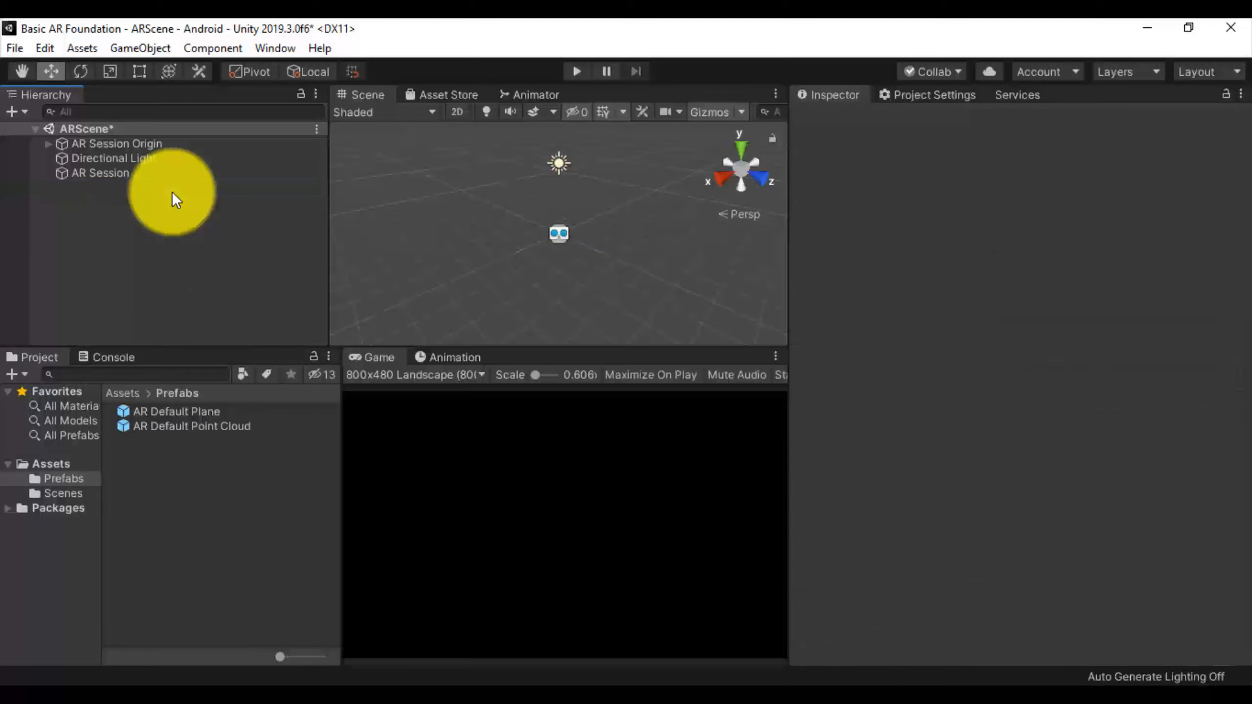
On AR Session Origin, assign AR Default Point Cloud as the Point Cloud Prefab and AR Default Plane as the Plane Prefab
click(158, 144)
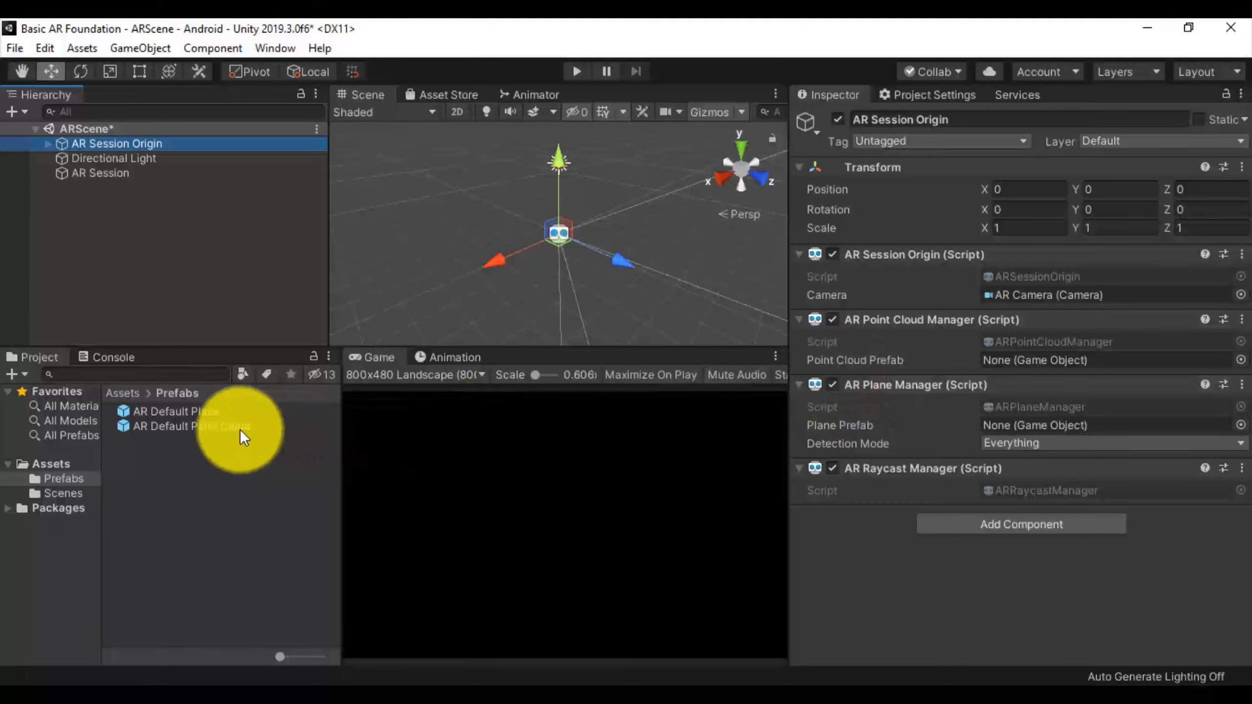
click(215, 427)
drag(214, 426, 1014, 371)
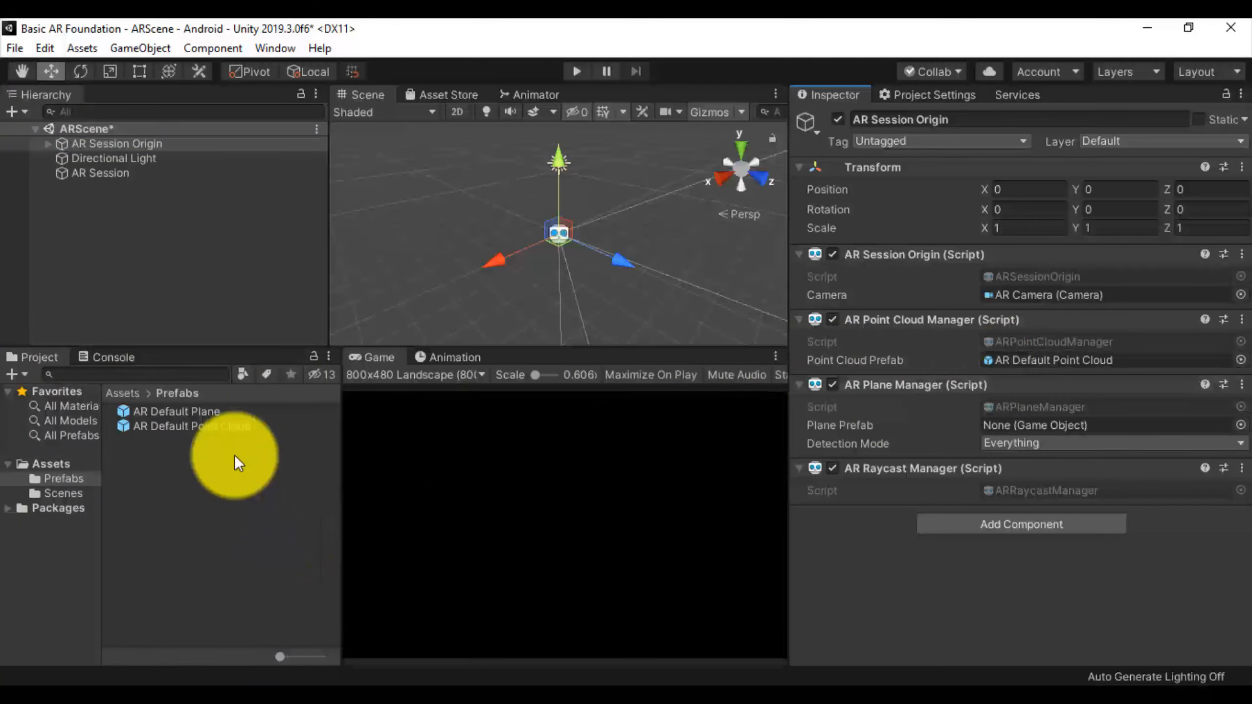
drag(201, 409, 1015, 425)
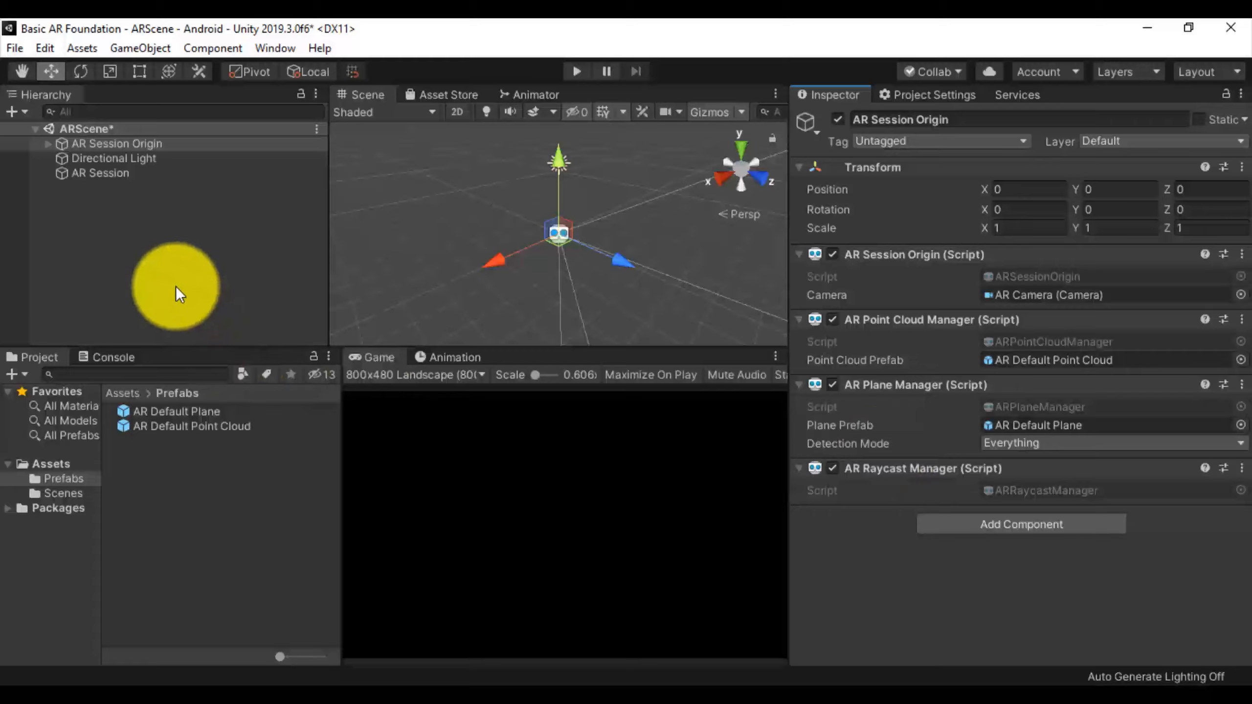
Create an empty object at the scene's root level and name it ObjectAugmentable
click(176, 286)
right_click(176, 286)
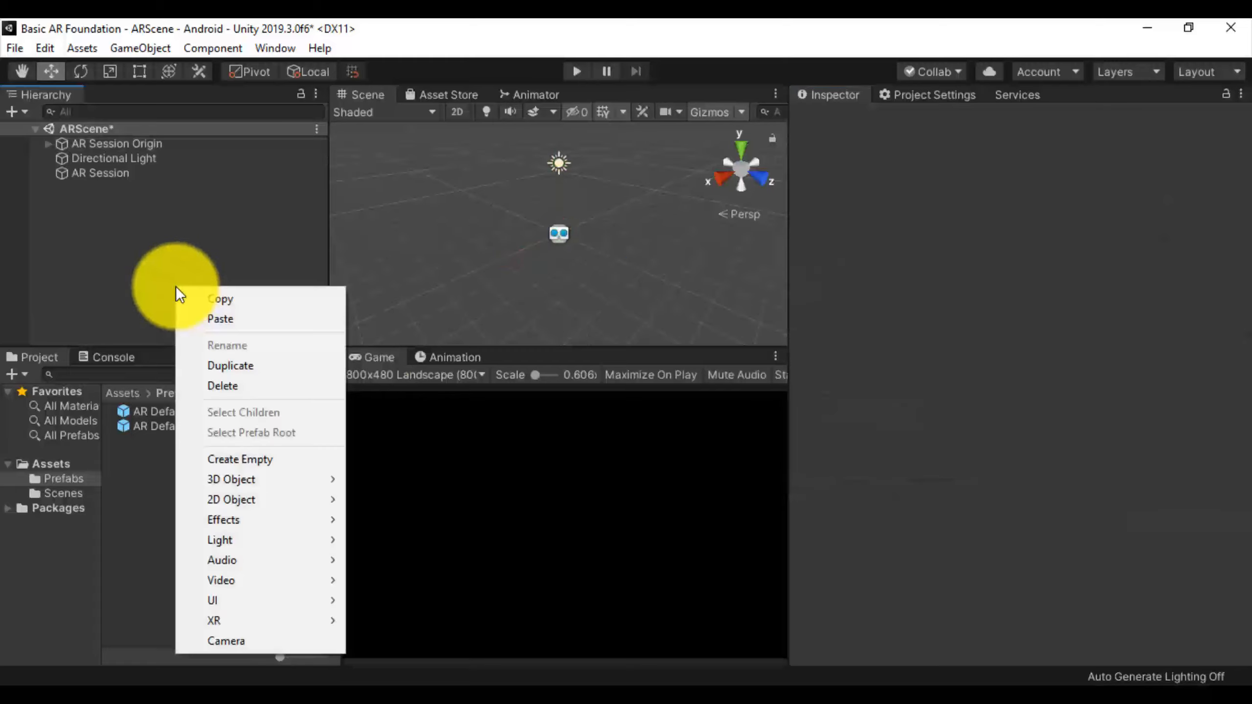
click(228, 460)
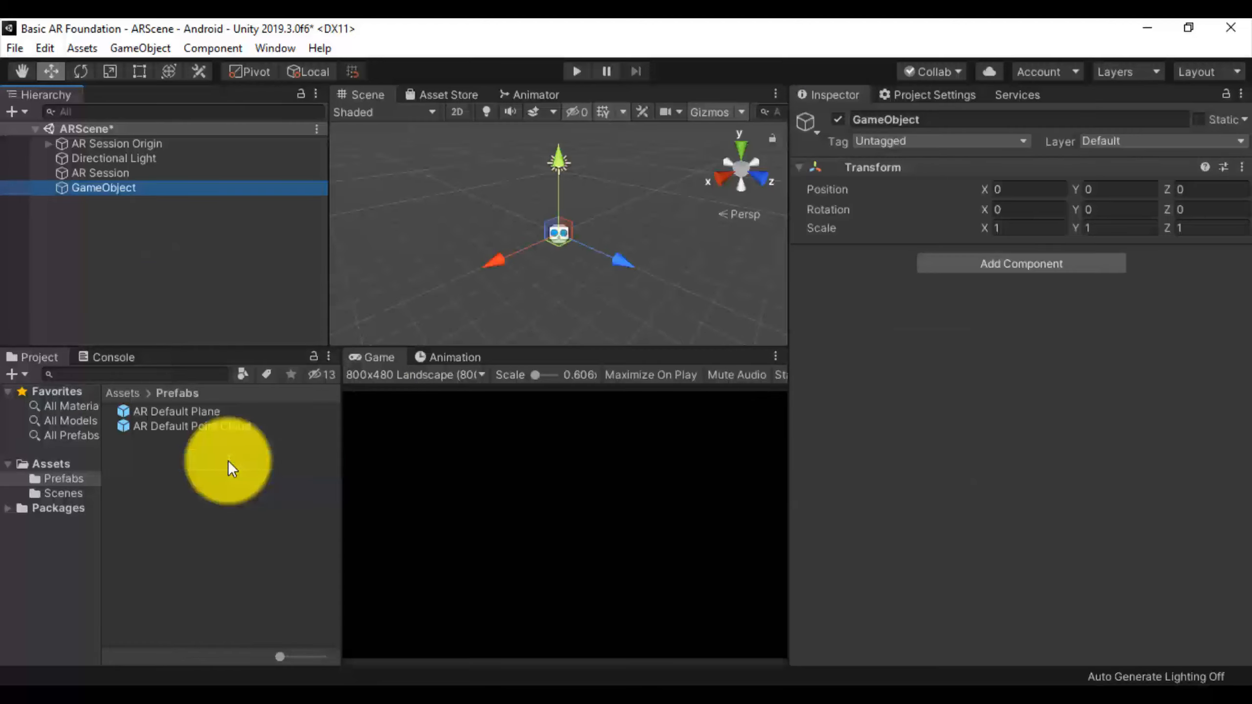
key(F2)
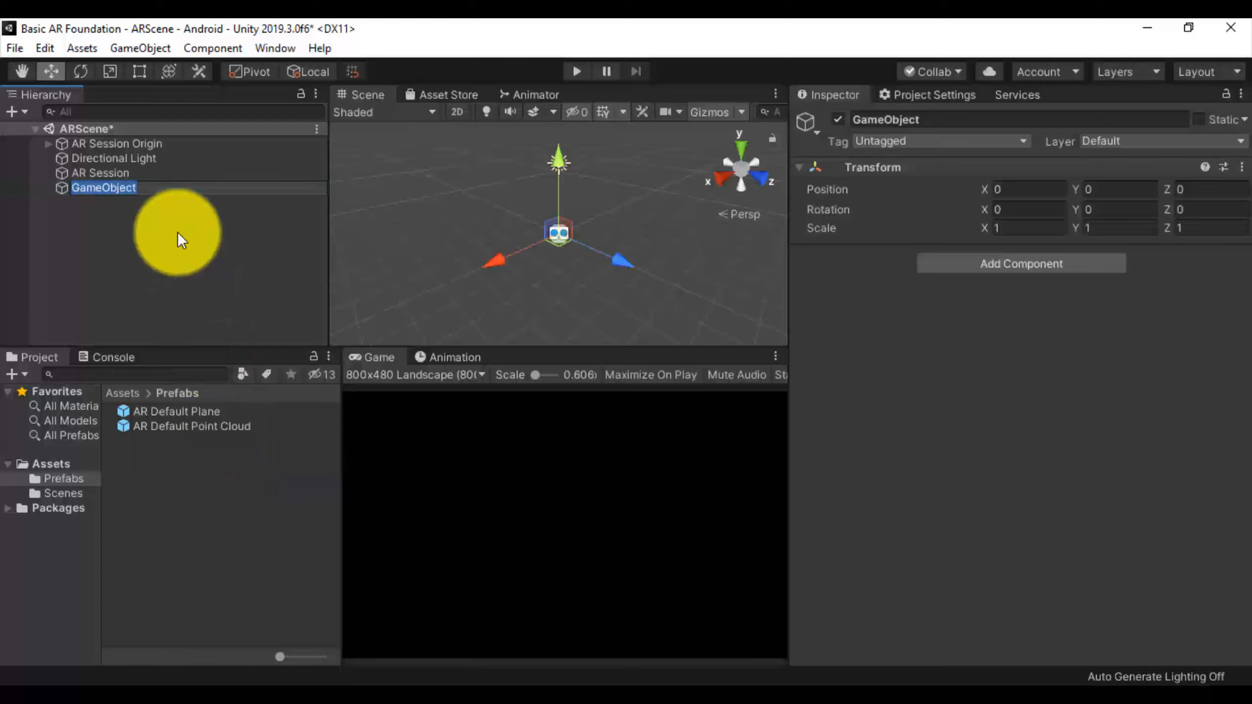
text(Au)
key(BackSpace)
key(BackSpace)
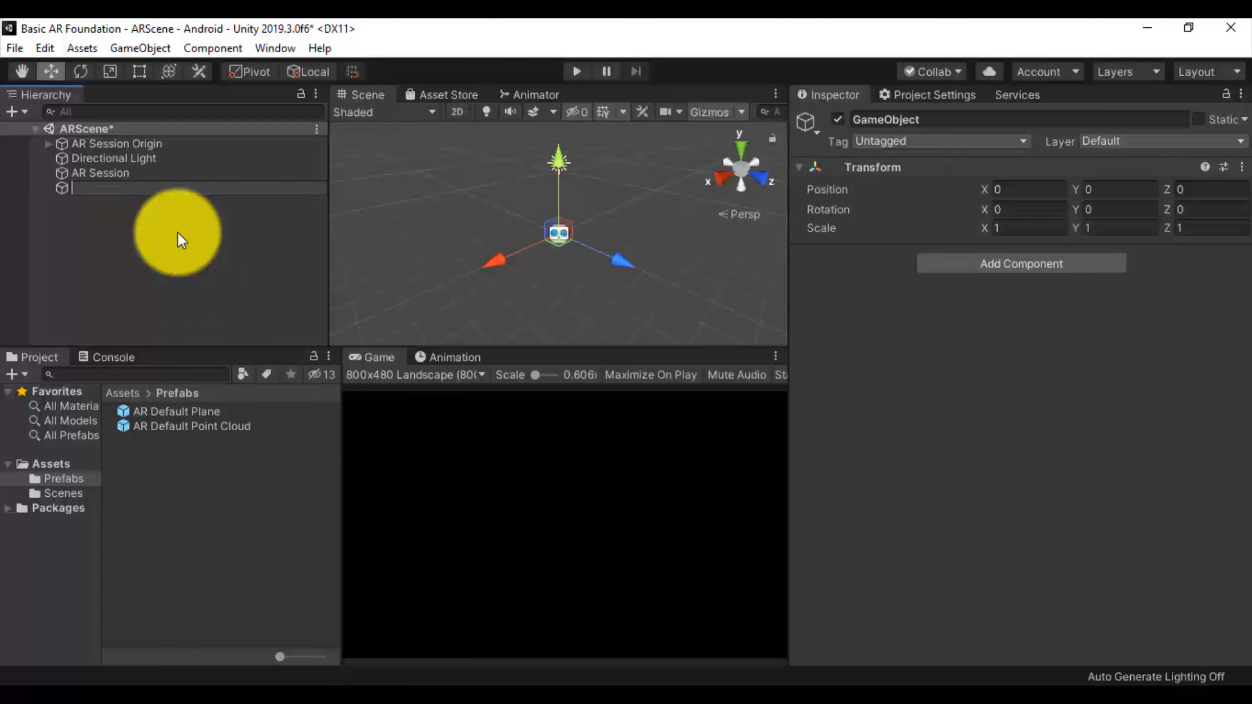
text(ObjectAugmentable)
key(Return)
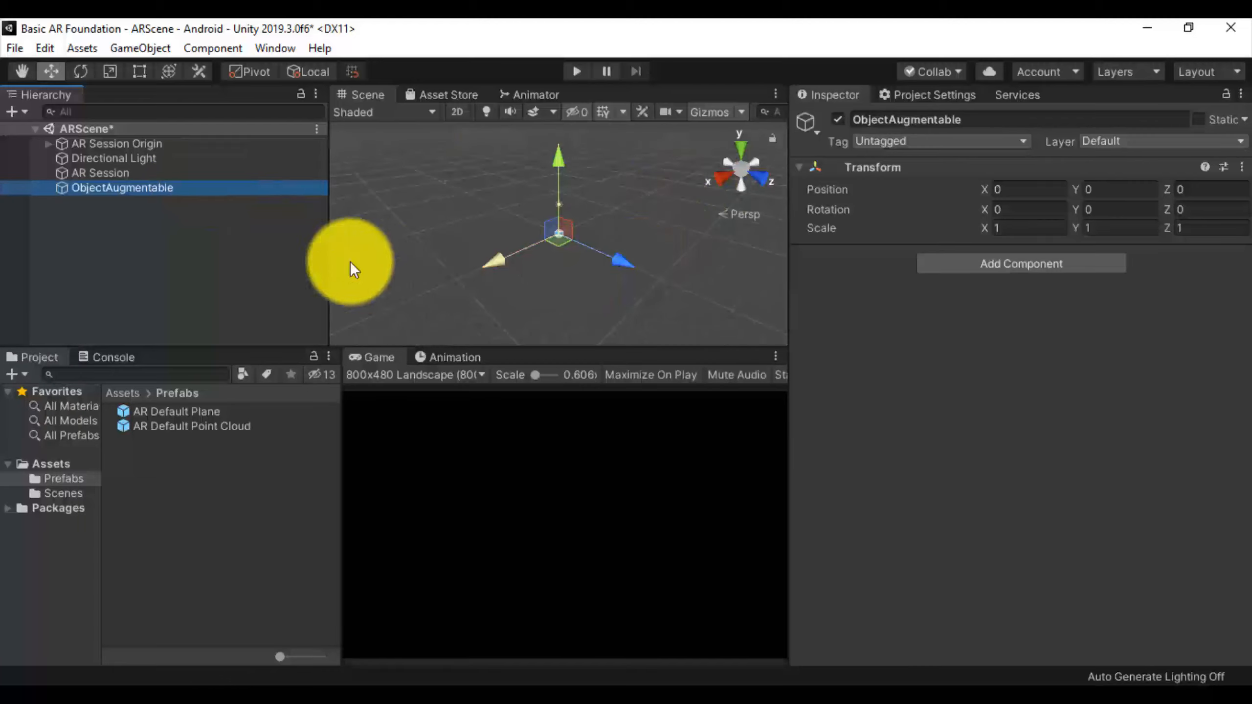
Add a 3D cube as a child of ObjectAugmentable in ARScene
right_click(201, 186)
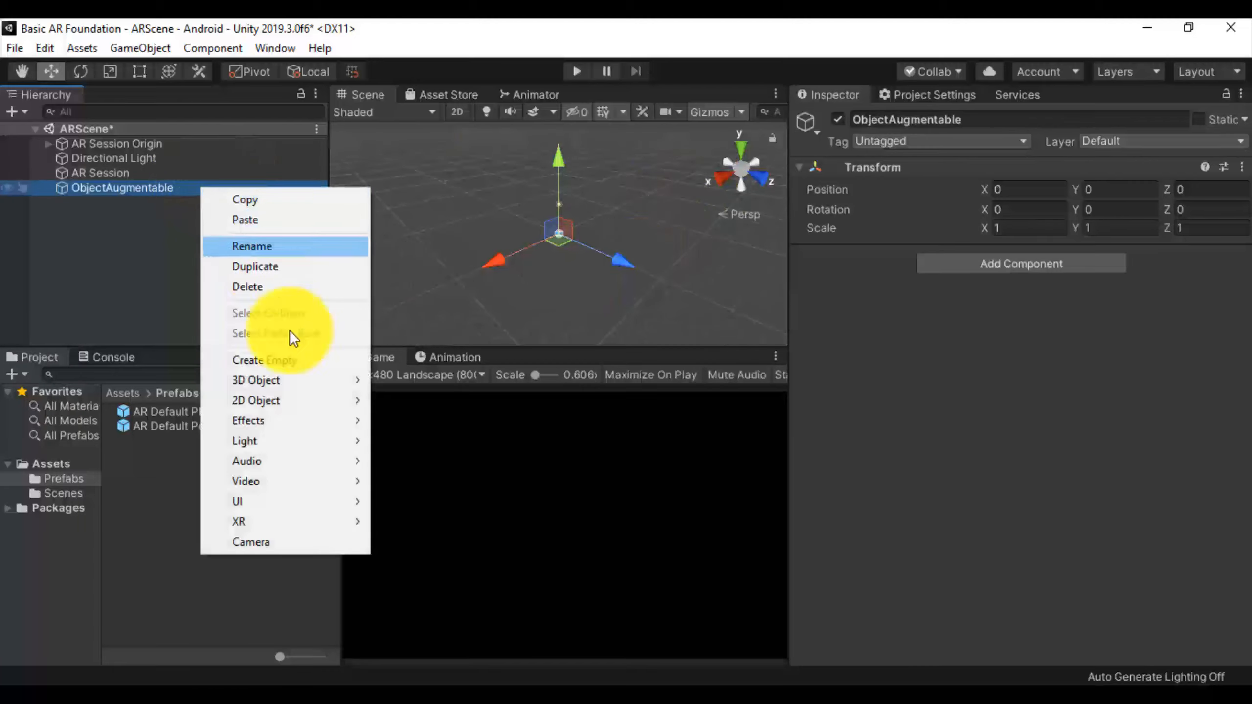
mouse_move(310, 378)
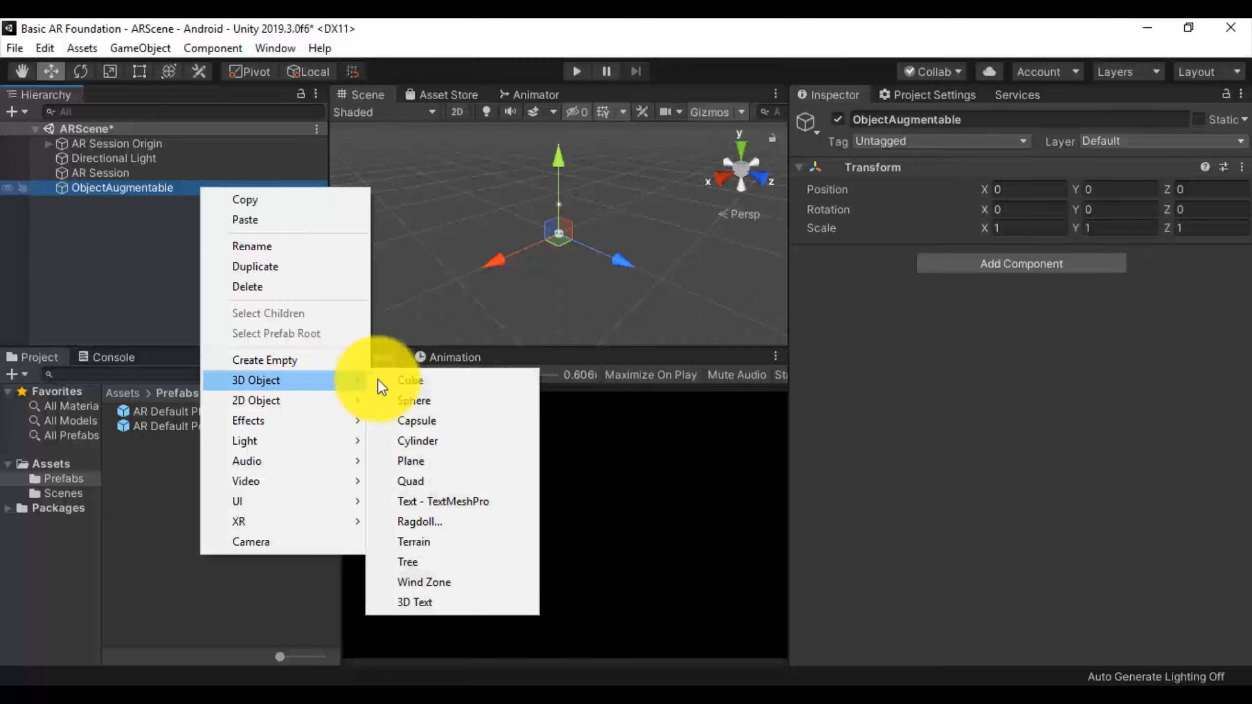
click(415, 380)
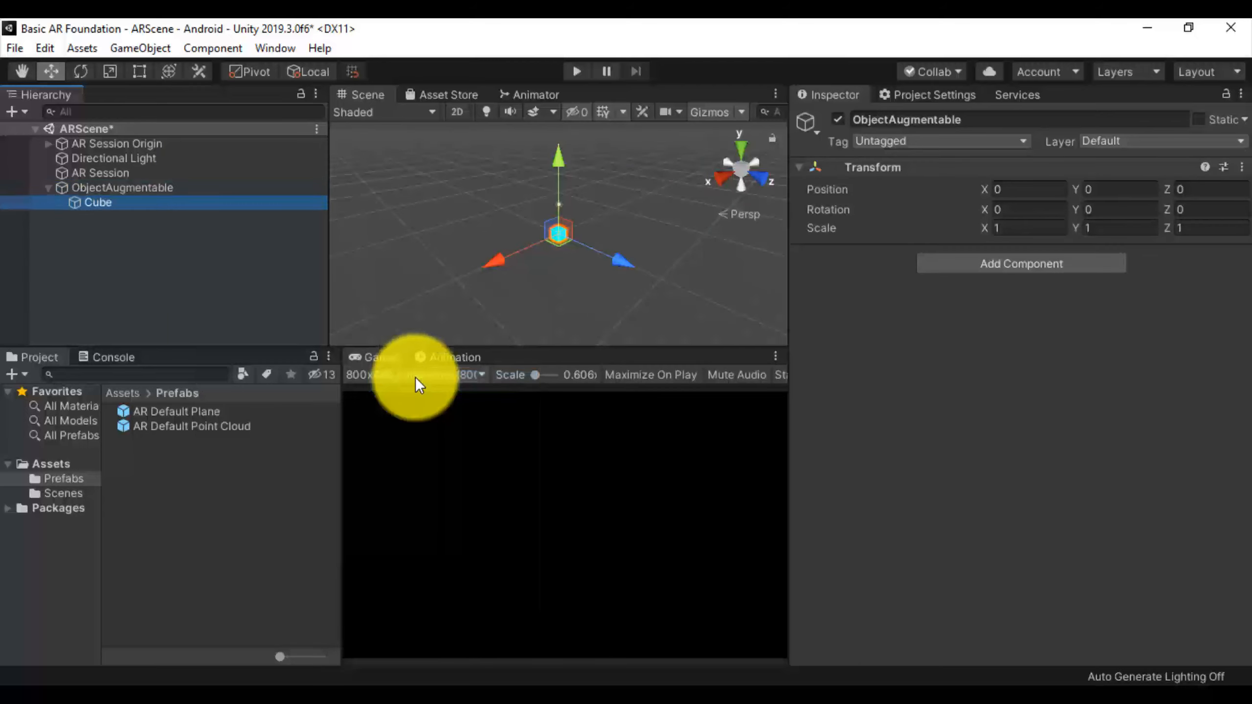
double_click(305, 204)
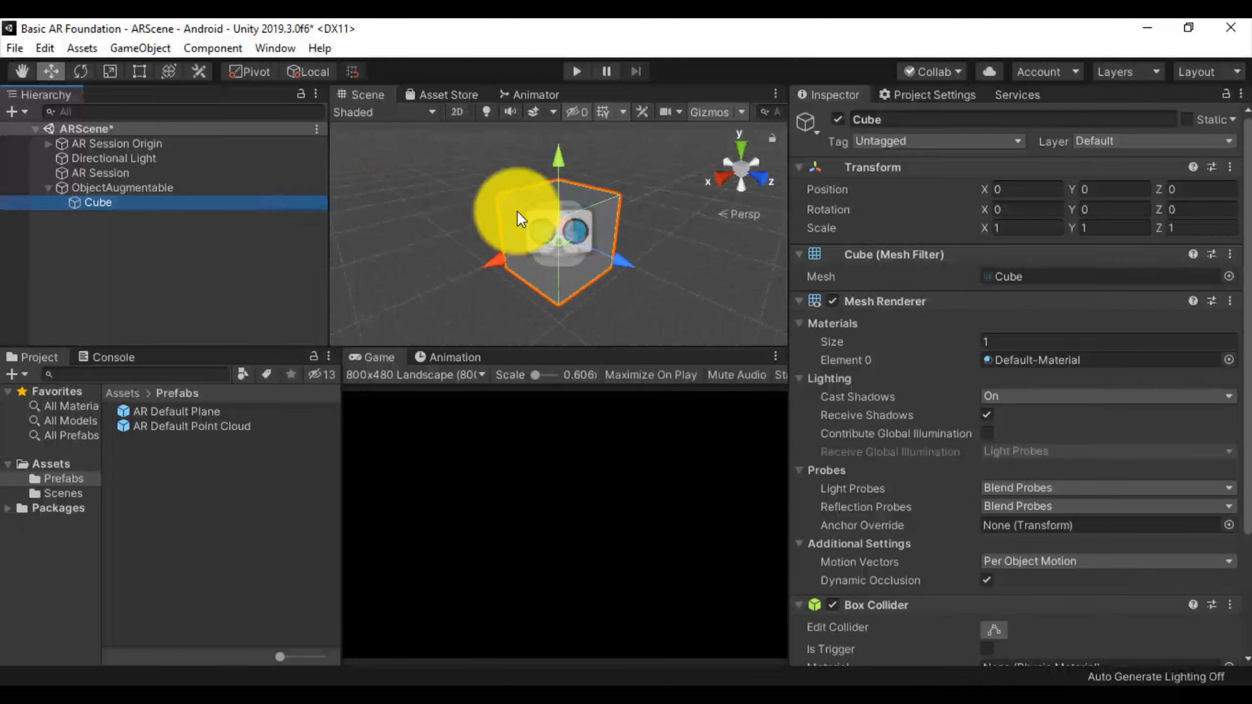
mouse_move(565, 218)
alt+mouse_down()
mouse_move(536, 219)
mouse_move(613, 204)
mouse_move(584, 204)
alt+mouse_up()
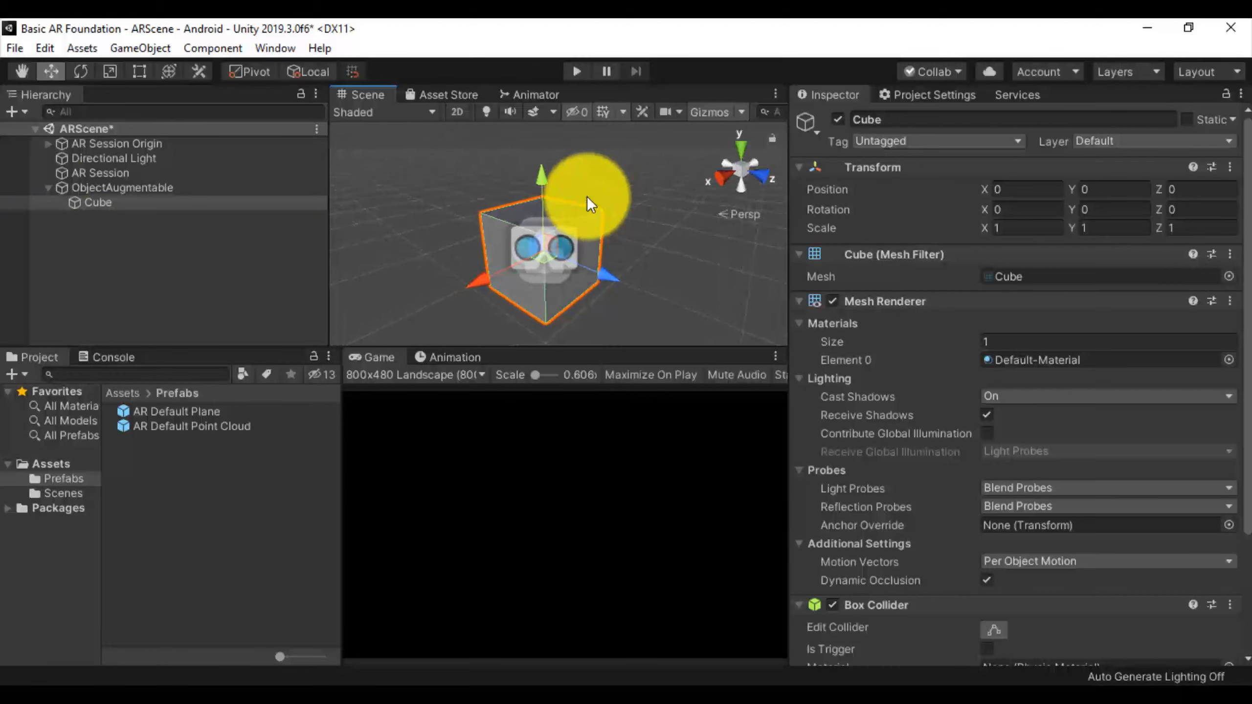
Set the scale of the cube under ObjectAugmentable to 0.1 on the X, Y and Z axes
click(1025, 225)
text(0.1)
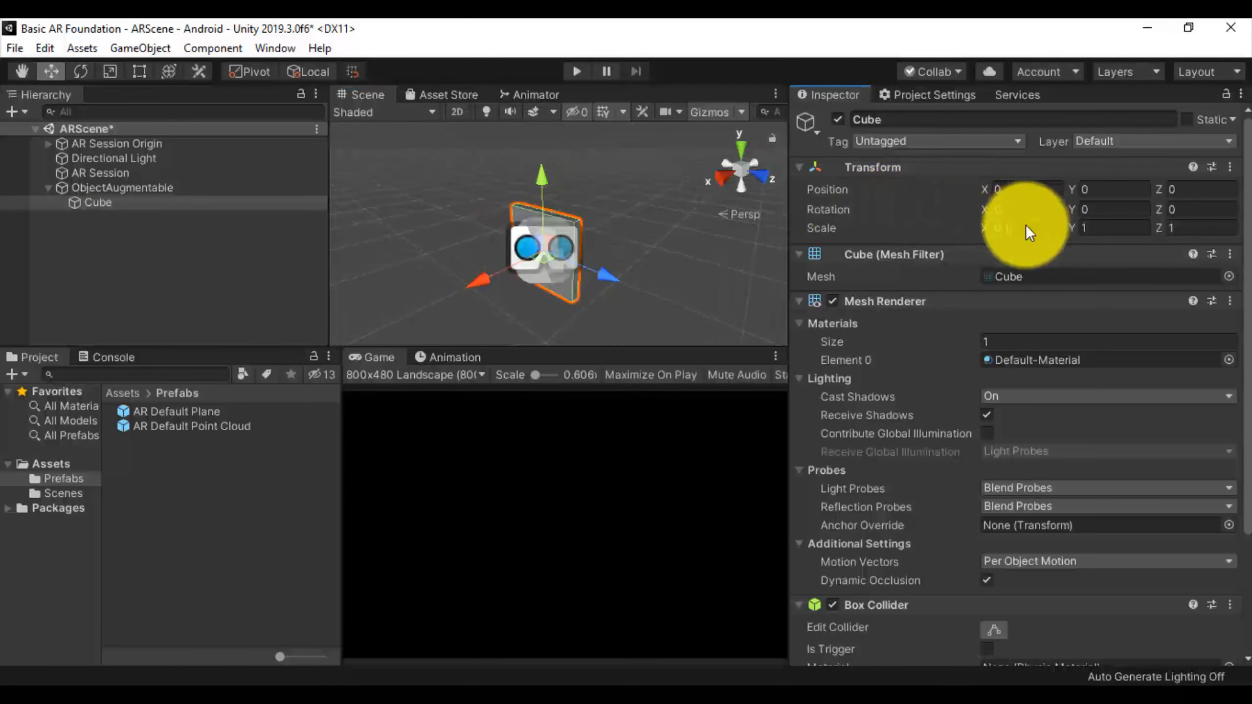
key(Tab)
text(0.1)
key(Tab)
text(0.1)
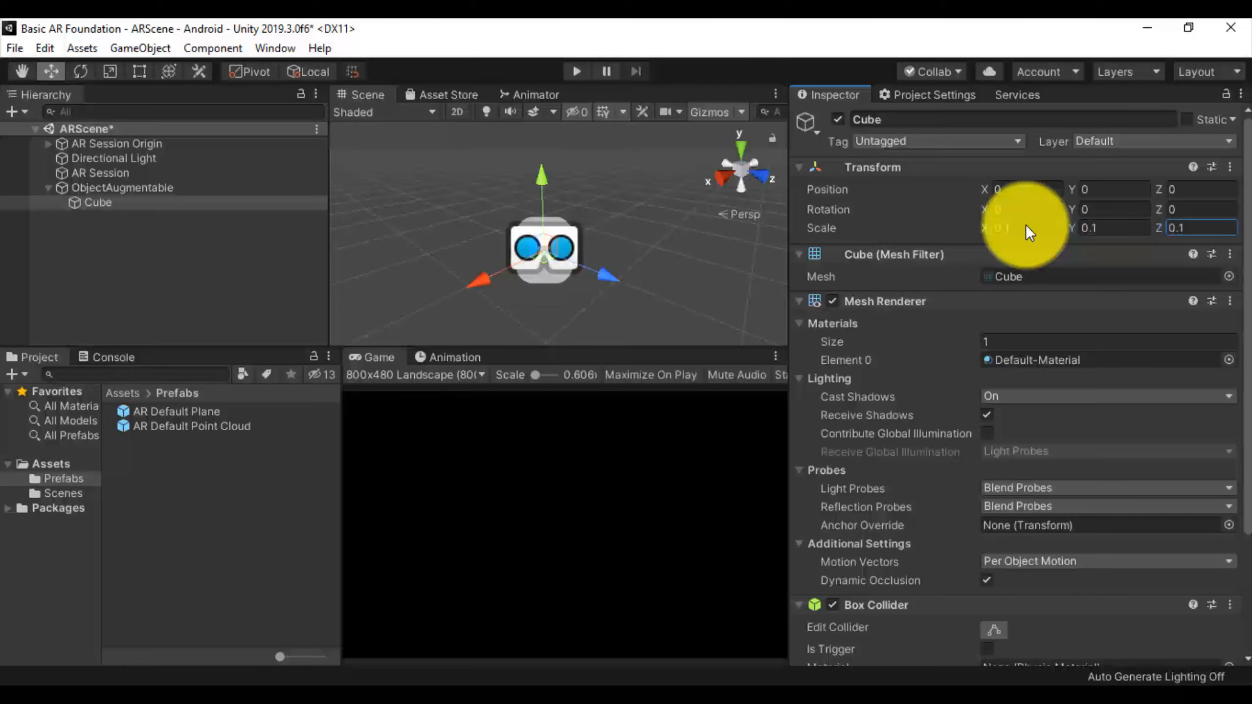
double_click(162, 201)
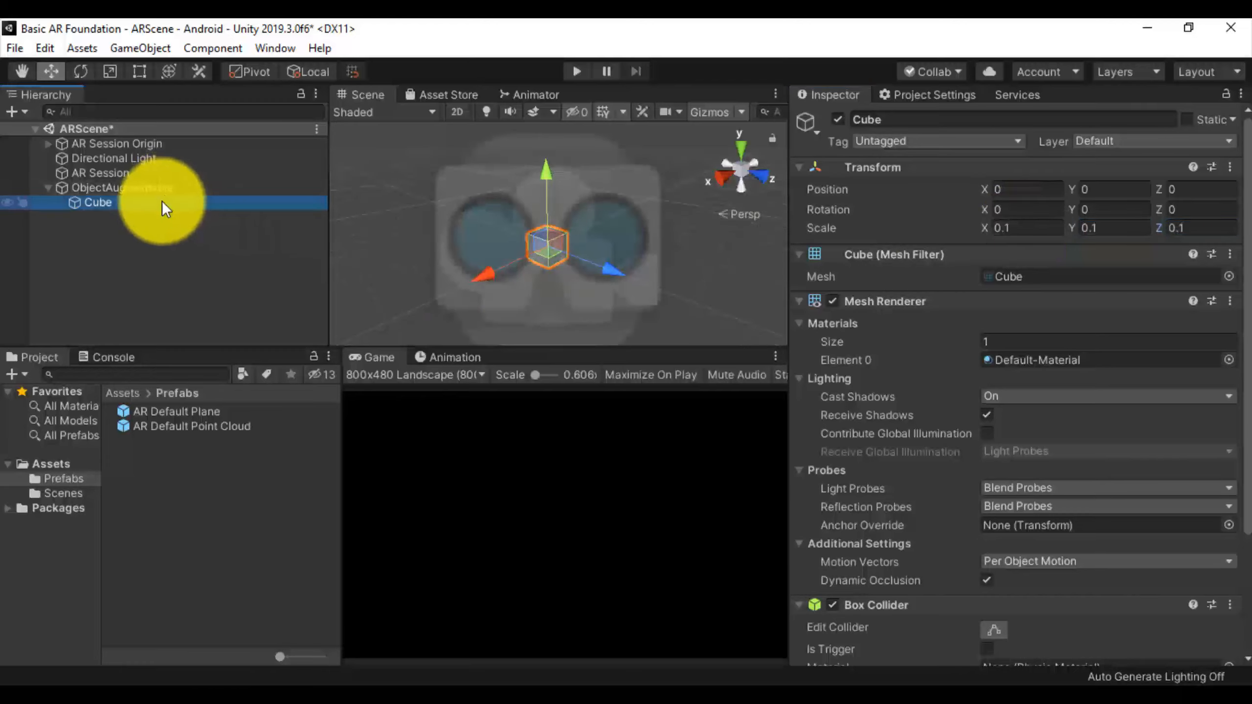
Save ObjectAugmentable with its cube as a prefab in Assets/Prefabs and delete its instance from ARScene
click(138, 187)
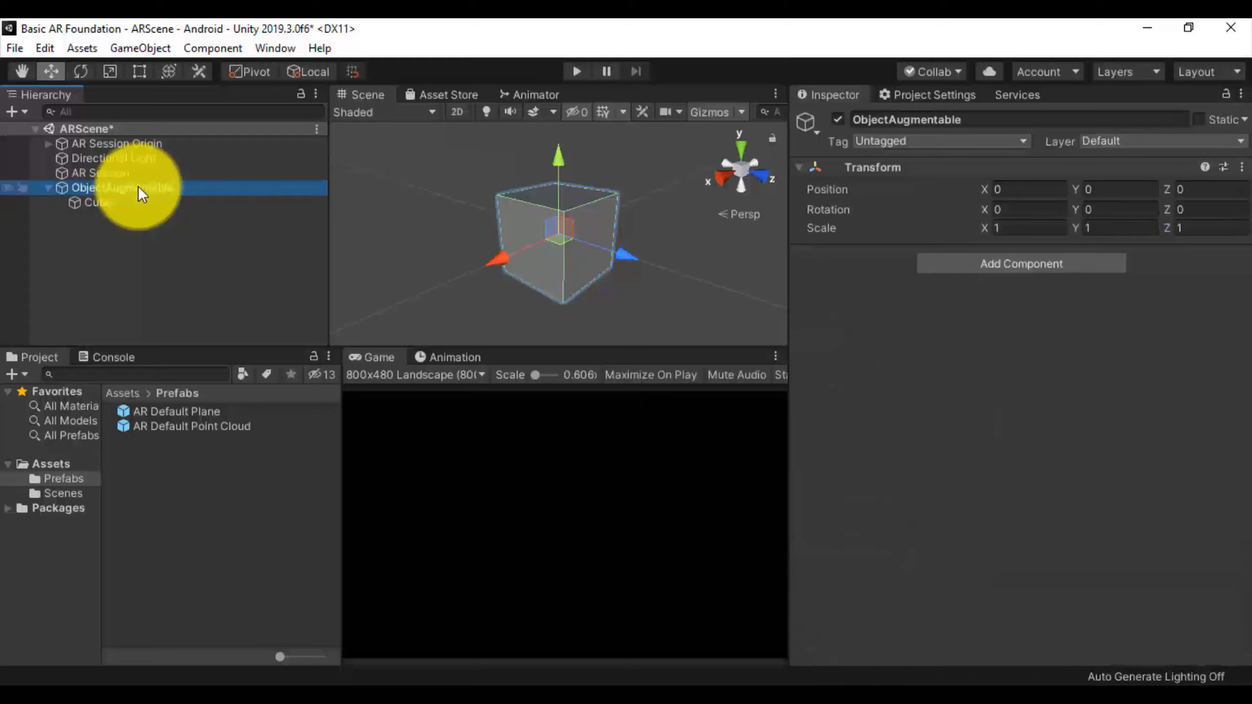
key(Left)
drag(138, 186, 192, 485)
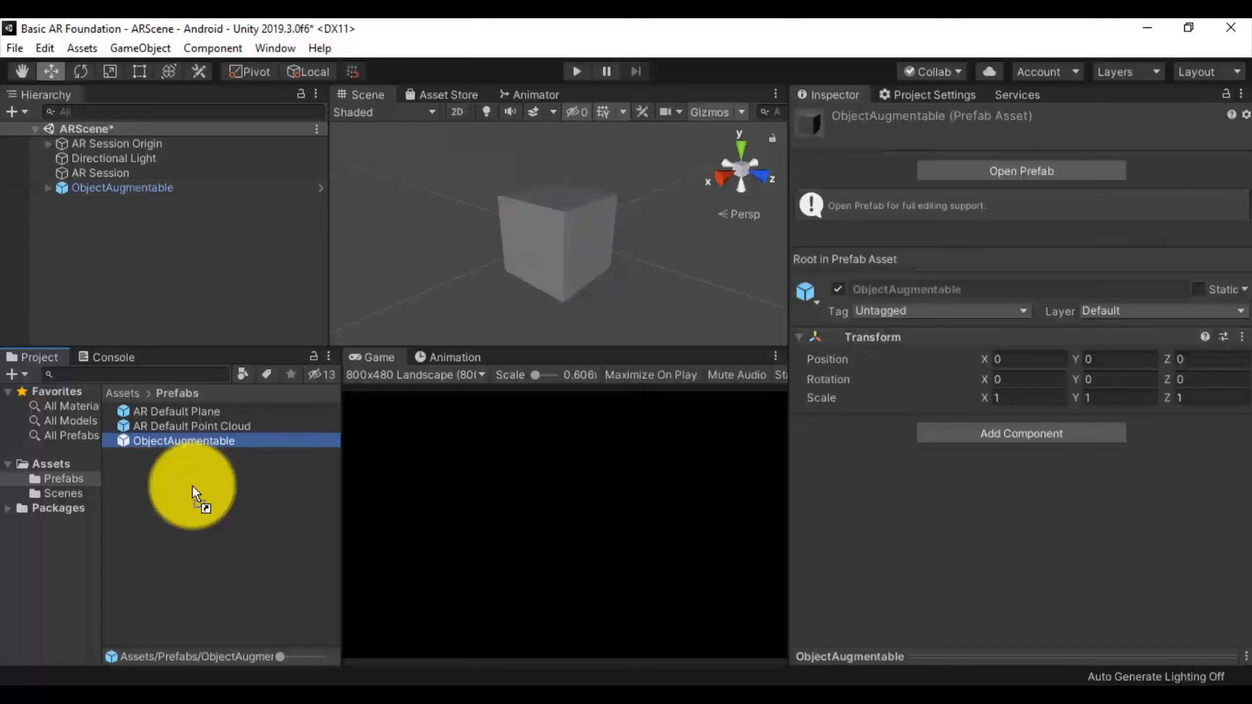
click(144, 186)
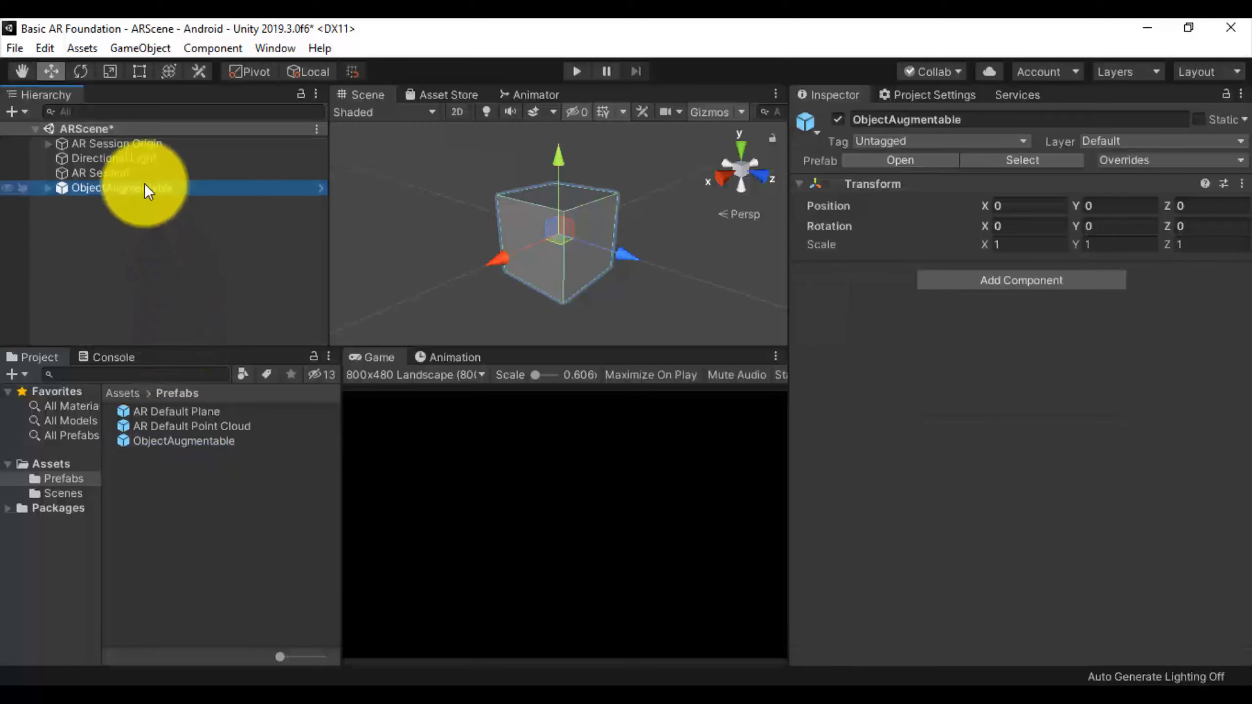
key(Delete)
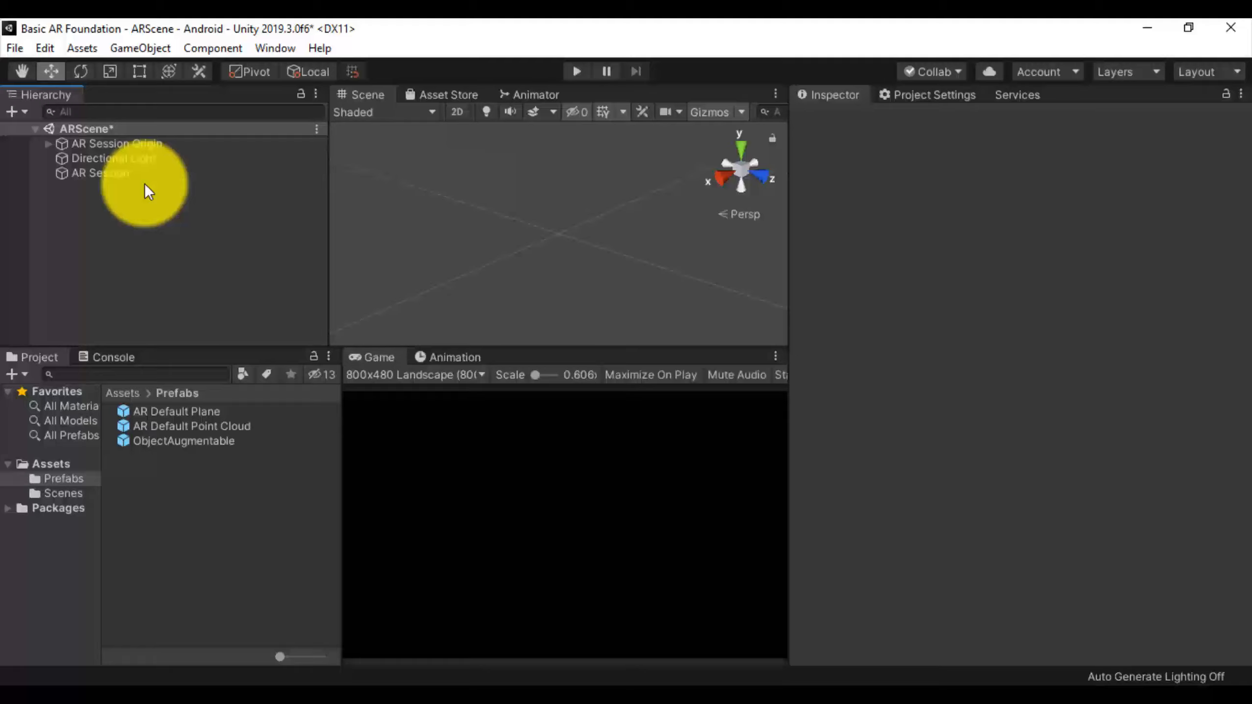